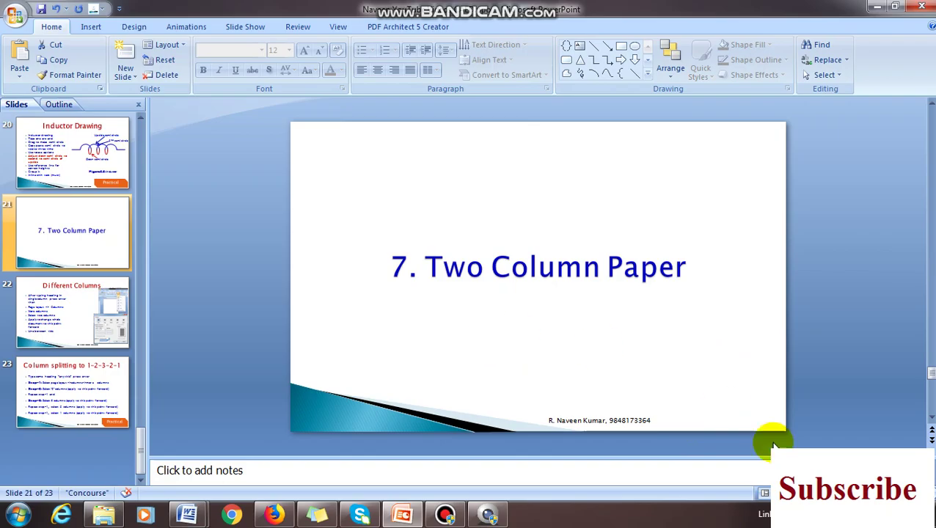
- View the slide show from the "Two Column Paper" slide through the "Different Columns" slide, and exit the show
{"action": "key", "text": "shift+F5"}
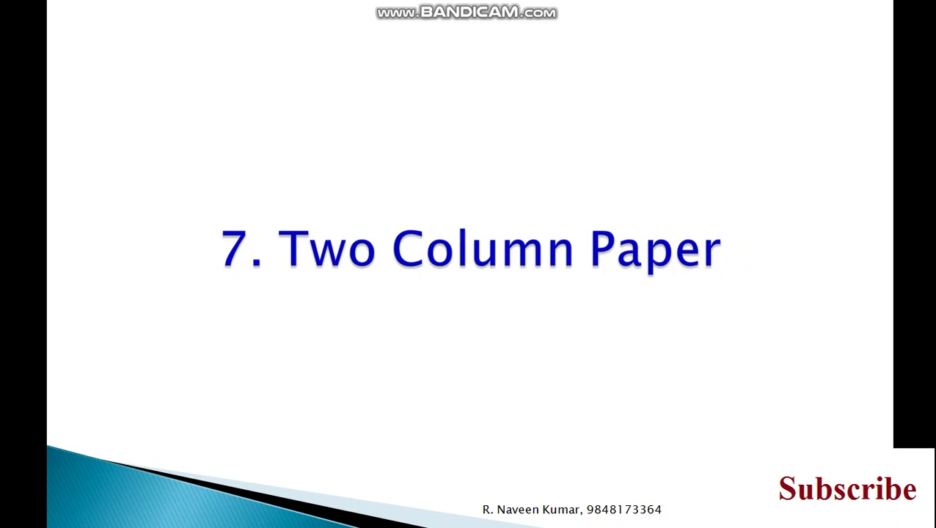
{"action": "key", "text": "Right"}
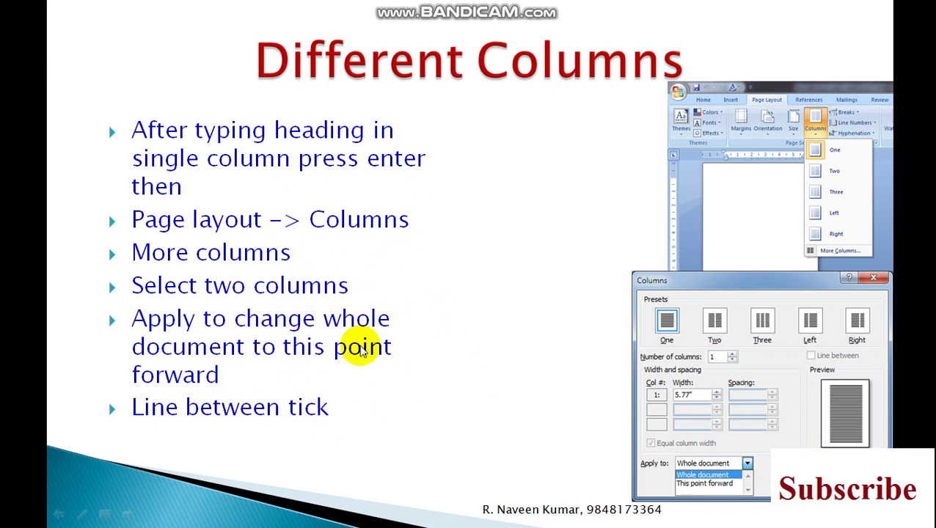
{"action": "key", "text": "Escape"}
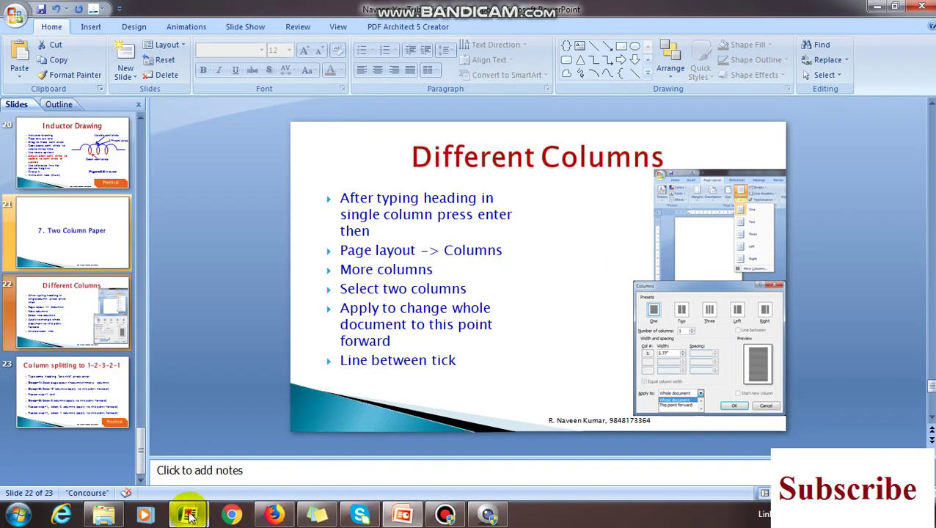
- Switch to the Word document, delete all its contents, and toggle the ruler off and back on
{"action": "mouse_move", "coordinate": [188, 514]}
{"action": "left_click", "coordinate": [298, 461]}
{"action": "key", "text": "ctrl+a"}
{"action": "key", "text": "Delete"}
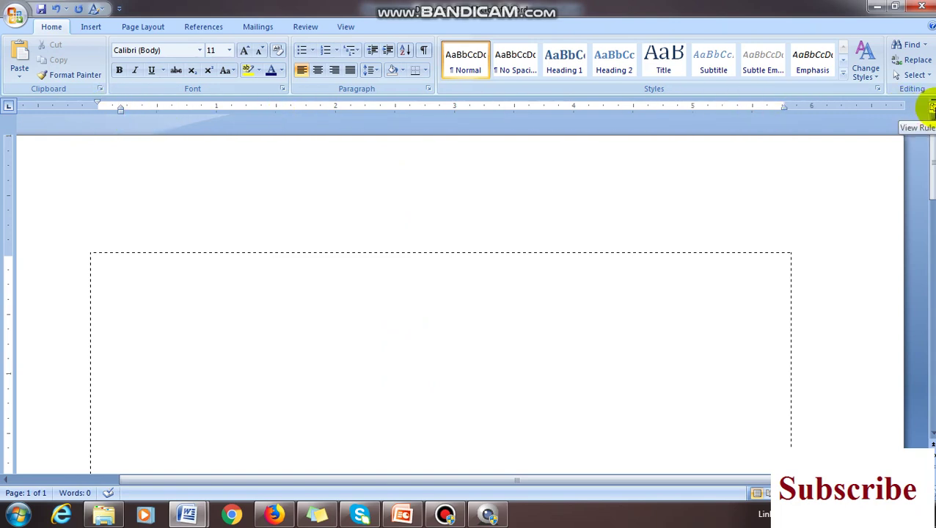
{"action": "left_click", "coordinate": [931, 108]}
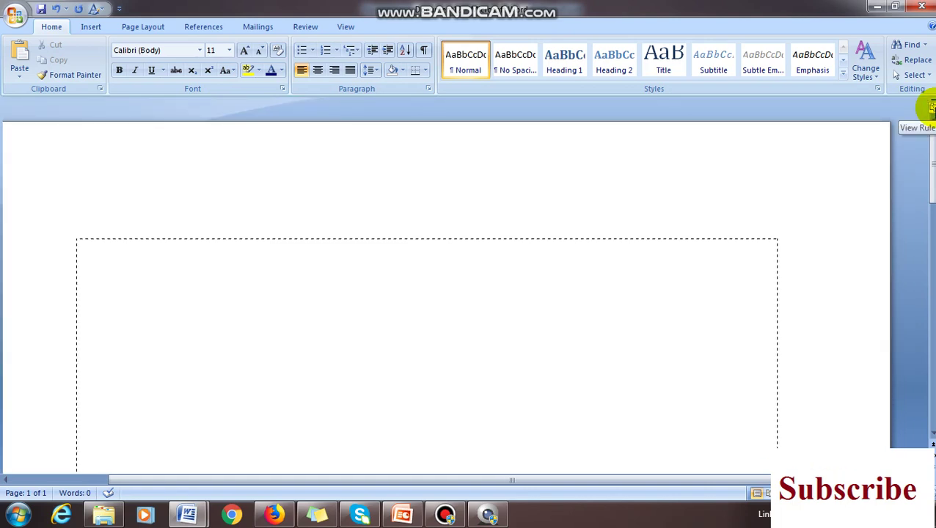
{"action": "left_click", "coordinate": [931, 107]}
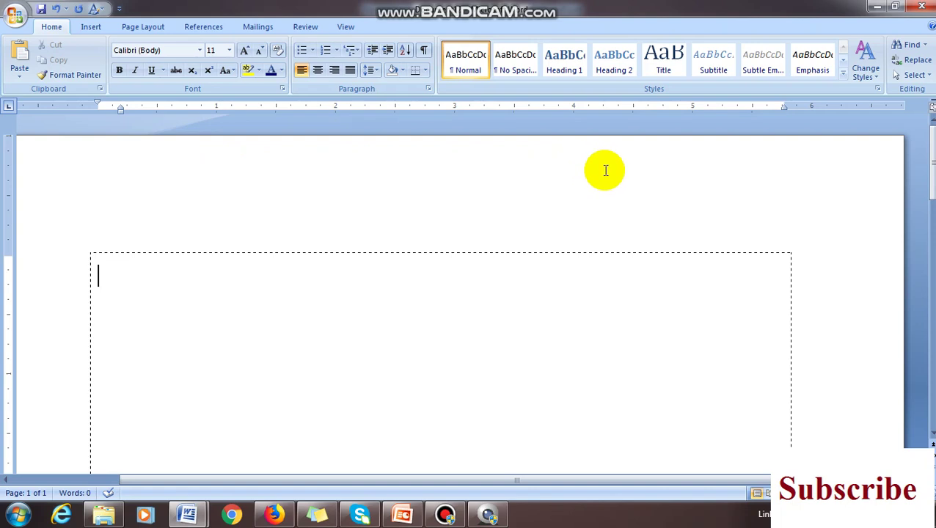
- Enter the centered heading "Department of electrical engineering, Osmania university, hyderabad" and correct the typo in "engineering"
{"action": "type", "text": "D"}
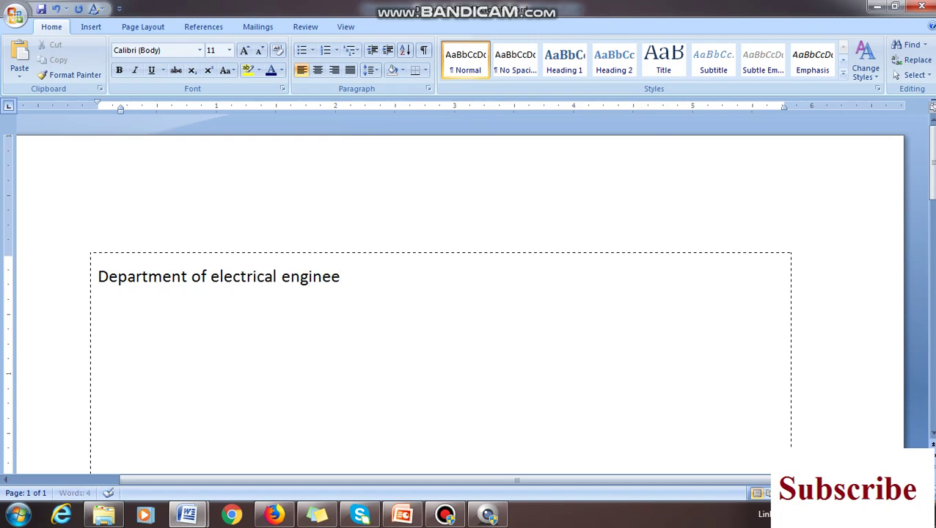
{"action": "type", "text": "osmania u"}
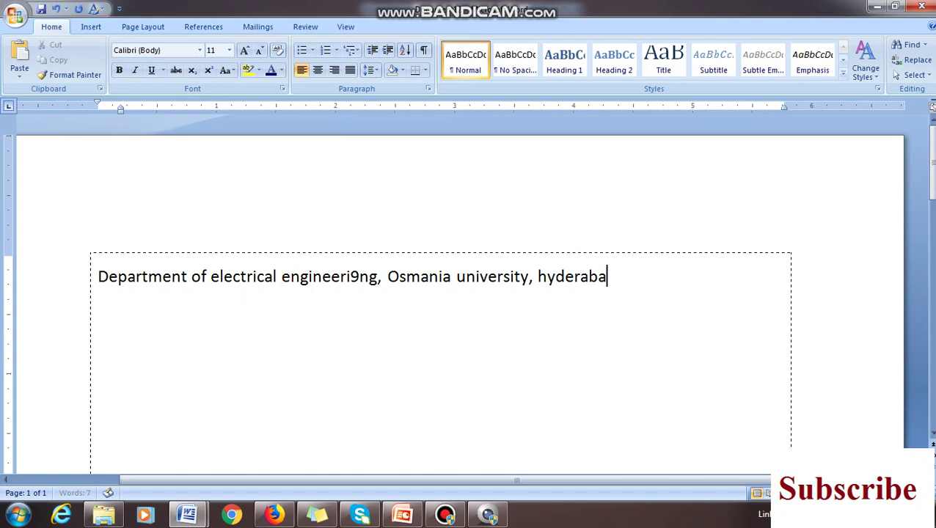
{"action": "key", "text": "ctrl+e"}
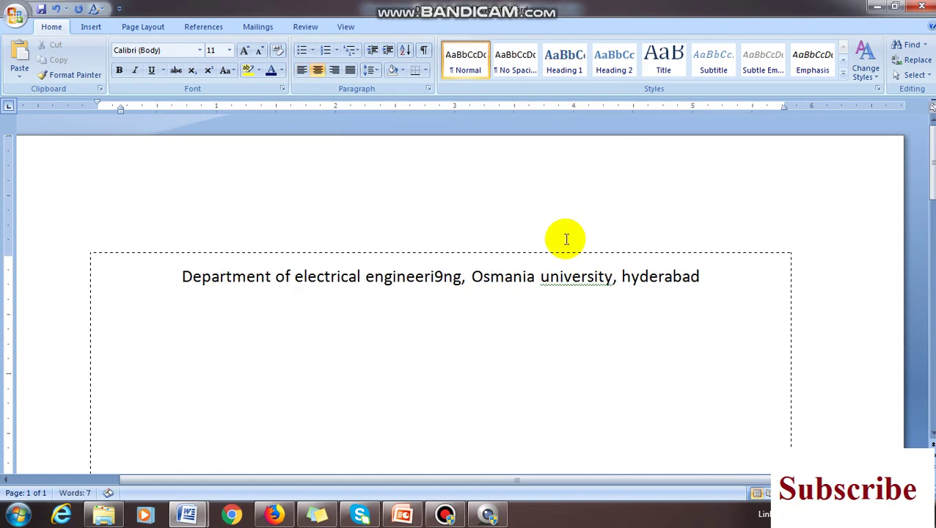
{"action": "left_click", "coordinate": [446, 277]}
{"action": "key", "text": "BackSpace"}
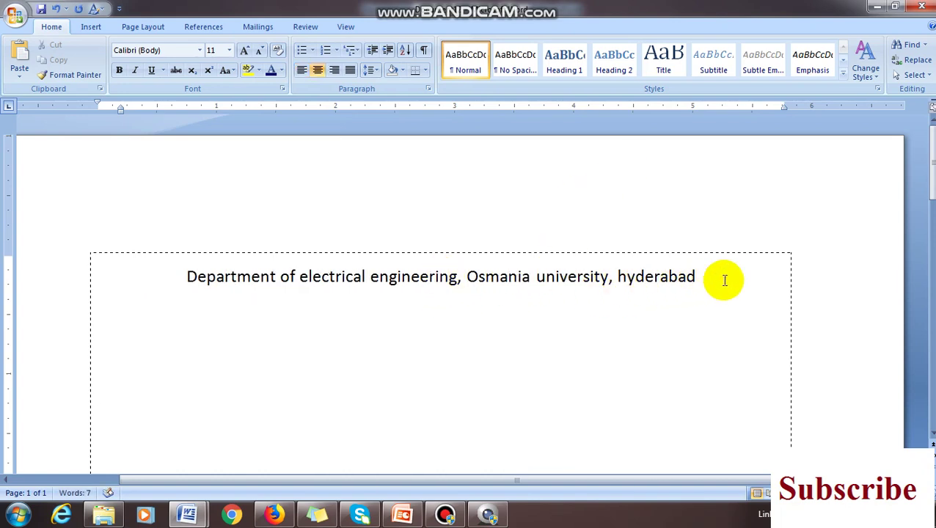
- Increase the font size of the whole heading to 20
{"action": "left_click_drag", "start_coordinate": [715, 277], "coordinate": [178, 277]}
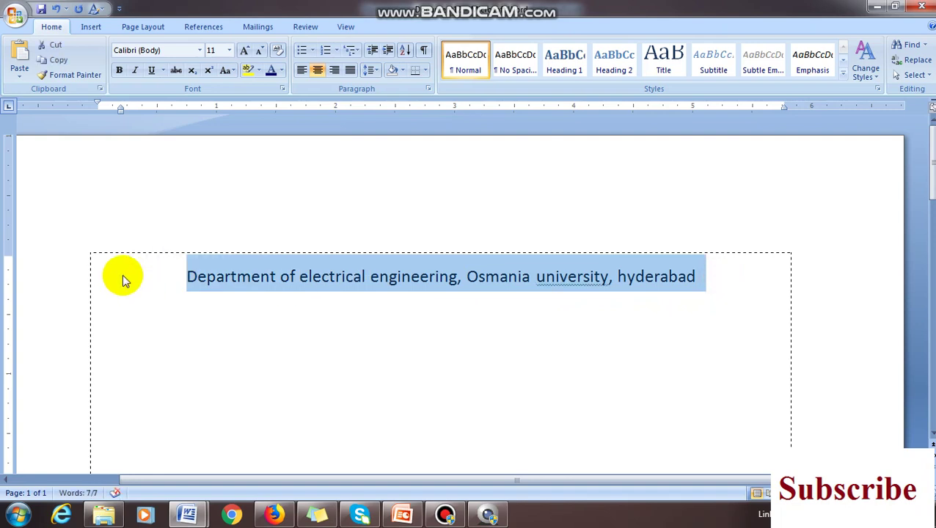
{"action": "key", "text": "ctrl+shift+period"}
{"action": "key", "text": "ctrl+shift+period"}
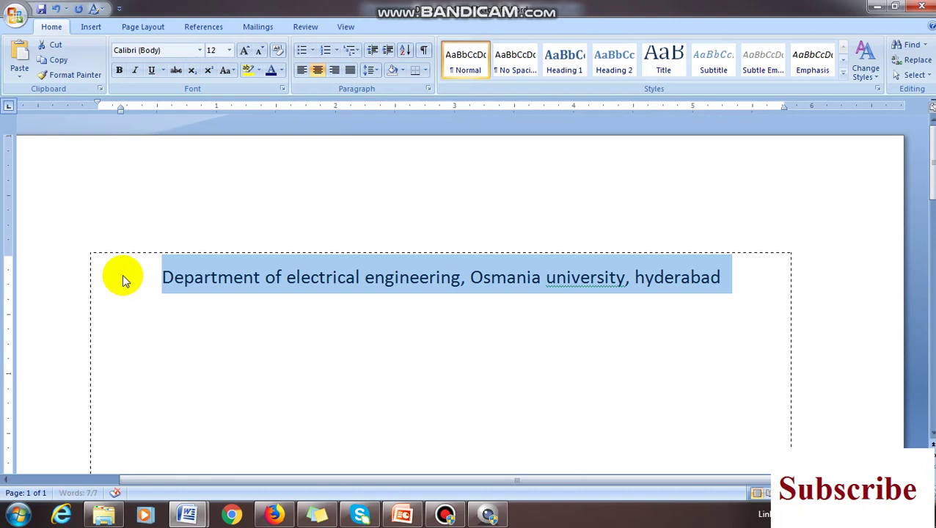
{"action": "key", "text": "ctrl+shift+period"}
{"action": "key", "text": "ctrl+shift+period"}
{"action": "key", "text": "ctrl+shift+period"}
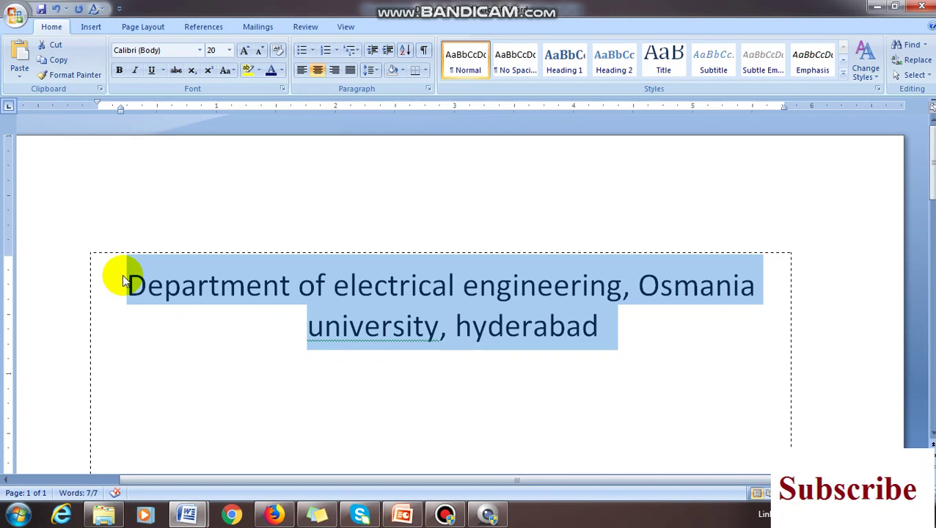
- Examine the capitalization of the initial letters of the words in the heading
{"action": "left_click", "coordinate": [307, 325]}
{"action": "left_click_drag", "start_coordinate": [150, 289], "coordinate": [125, 292]}
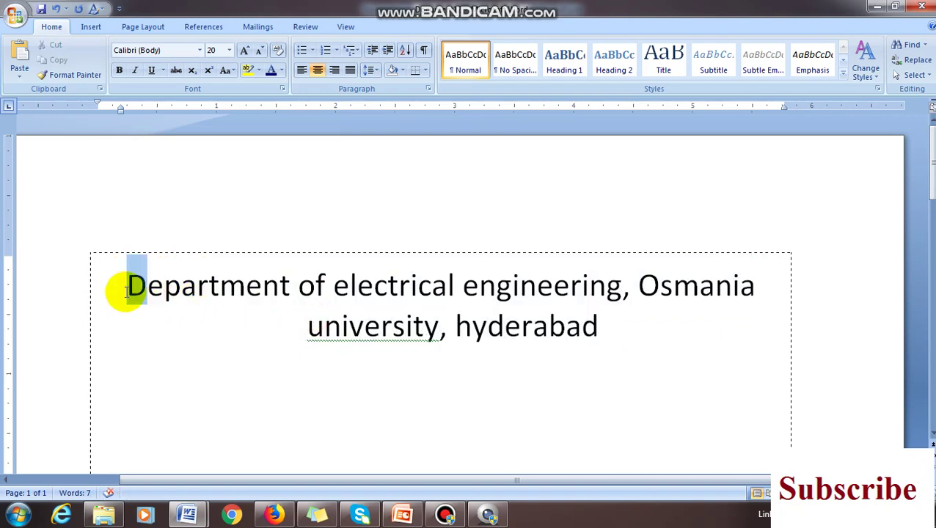
{"action": "left_click_drag", "start_coordinate": [357, 290], "coordinate": [468, 290]}
{"action": "left_click_drag", "start_coordinate": [662, 286], "coordinate": [637, 291]}
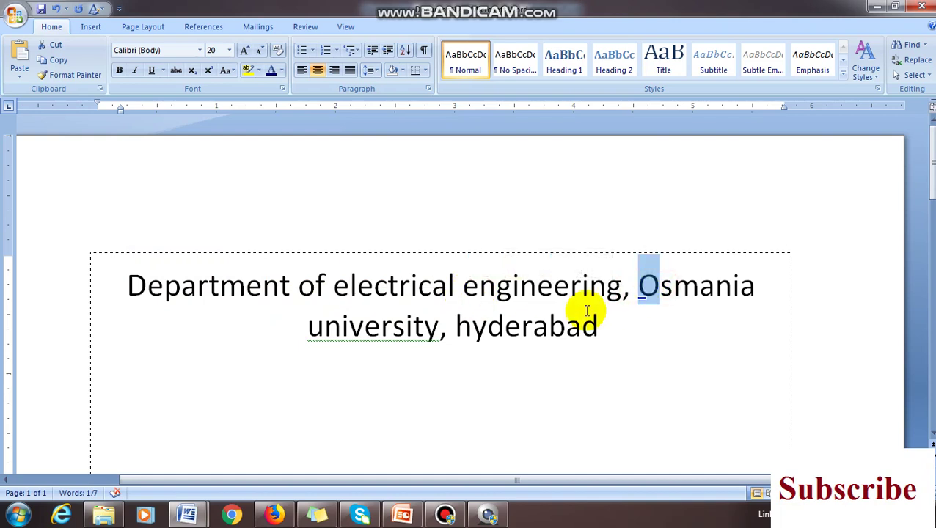
{"action": "left_click_drag", "start_coordinate": [473, 327], "coordinate": [455, 329]}
- Delete the whole heading and undo the deletion
{"action": "left_click_drag", "start_coordinate": [605, 335], "coordinate": [151, 278]}
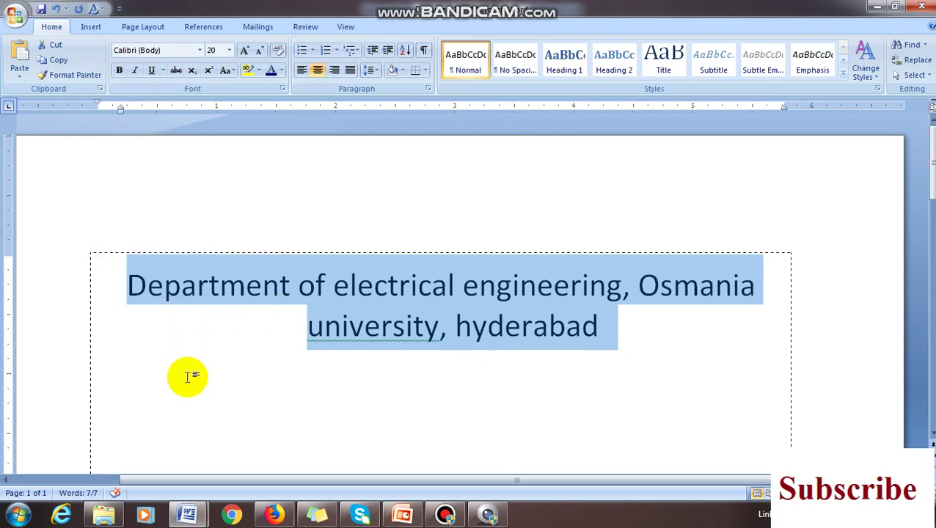
{"action": "key", "text": "Delete"}
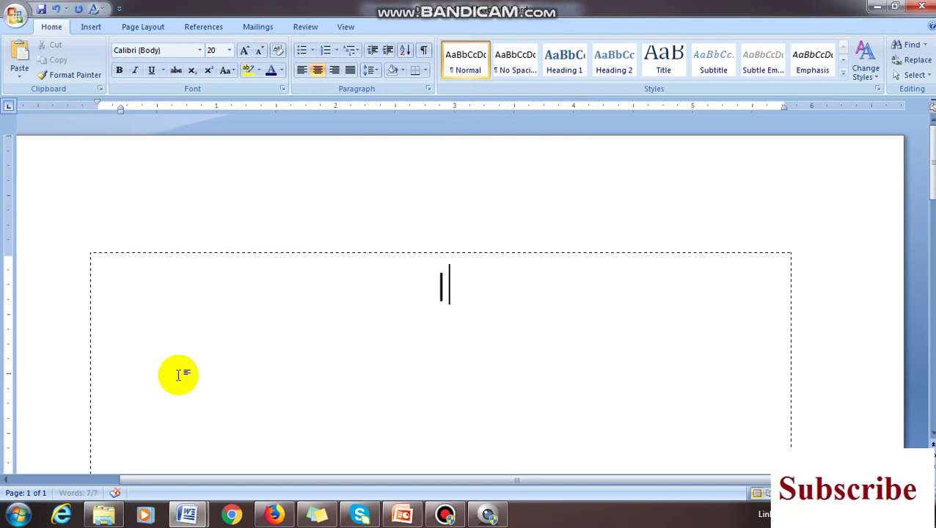
{"action": "key", "text": "ctrl+z"}
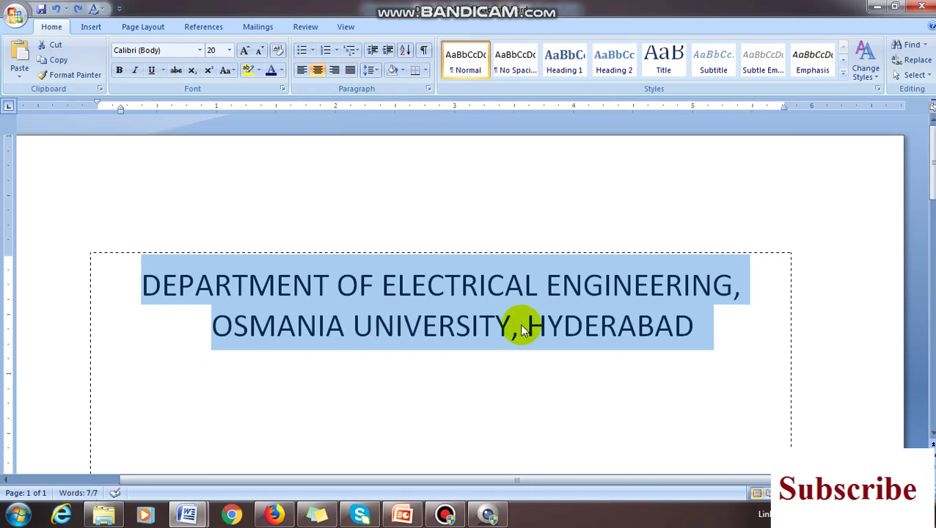
- Cycle the letter case of the selected heading until each word is capitalized
{"action": "key", "text": "shift+F3"}
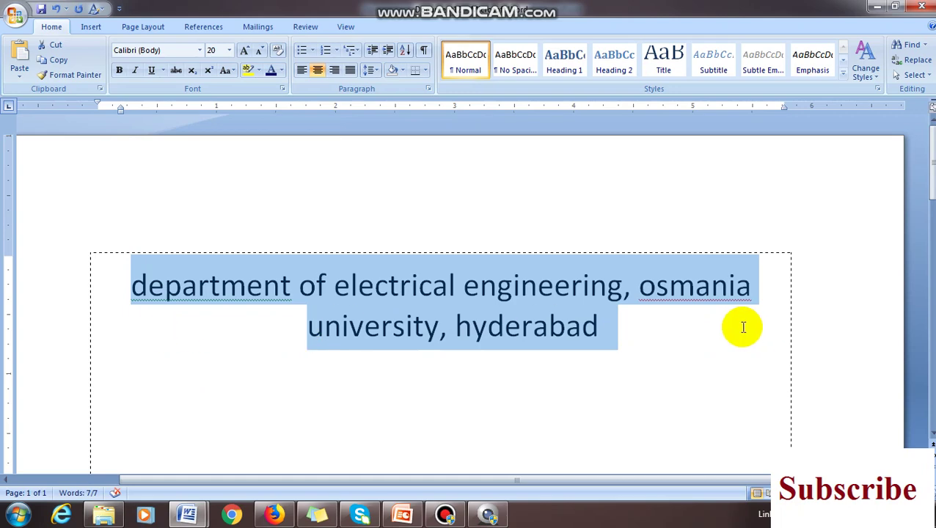
{"action": "key", "text": "shift+F3"}
{"action": "left_click", "coordinate": [597, 365]}
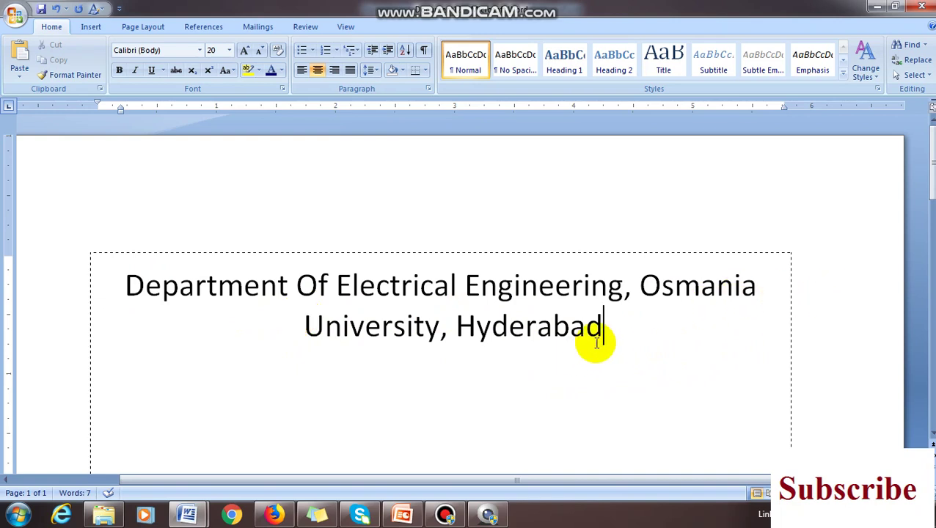
- Copy the whole heading and paste the copy directly after "Hyderabad" in the same paragraph
{"action": "left_click_drag", "start_coordinate": [621, 333], "coordinate": [90, 292]}
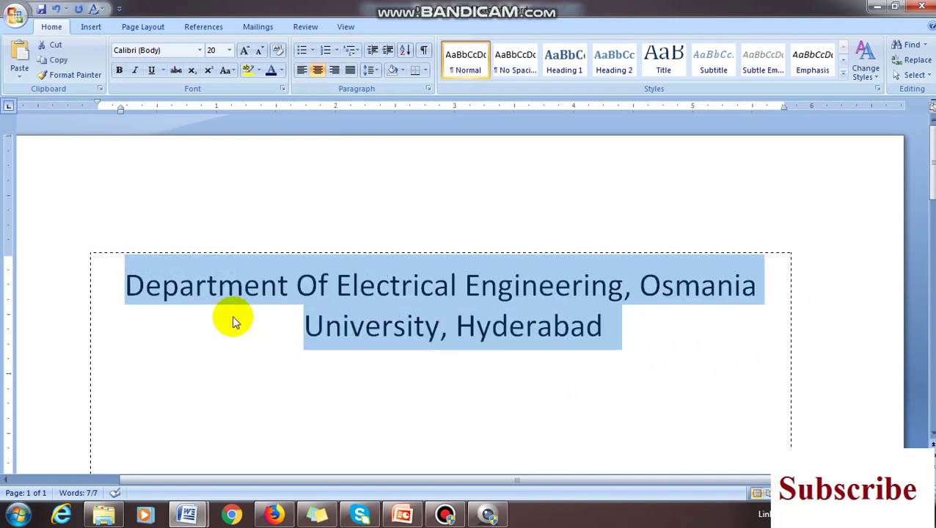
{"action": "left_click", "coordinate": [562, 332]}
{"action": "left_click_drag", "start_coordinate": [629, 327], "coordinate": [78, 287]}
{"action": "key", "text": "ctrl+c"}
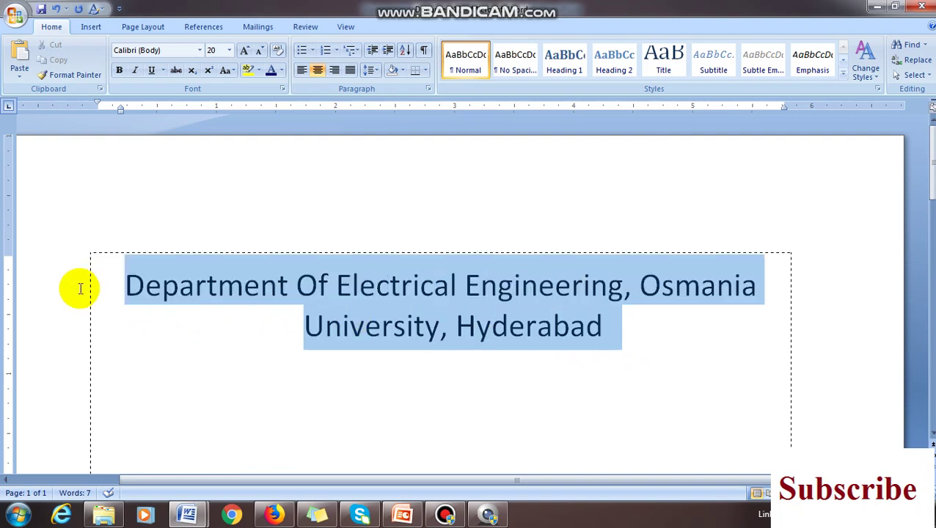
{"action": "left_click", "coordinate": [631, 327]}
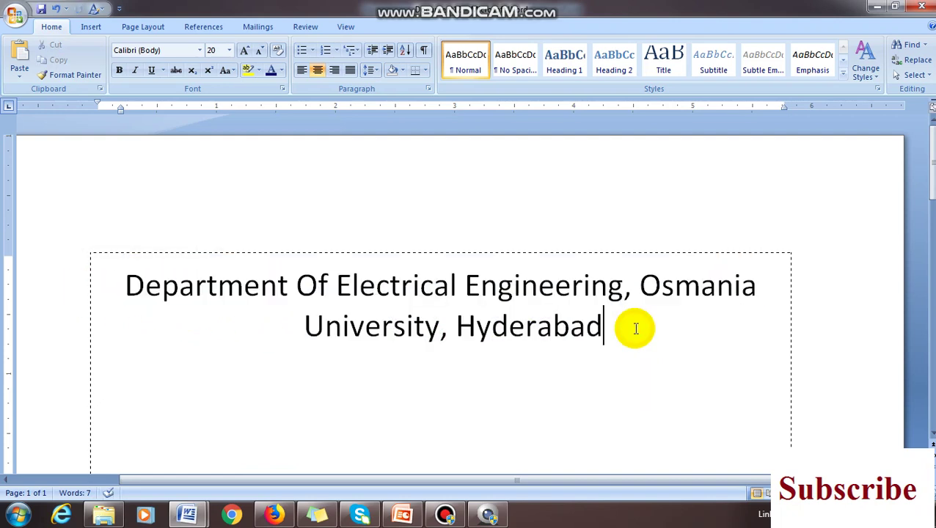
{"action": "key", "text": "ctrl+v"}
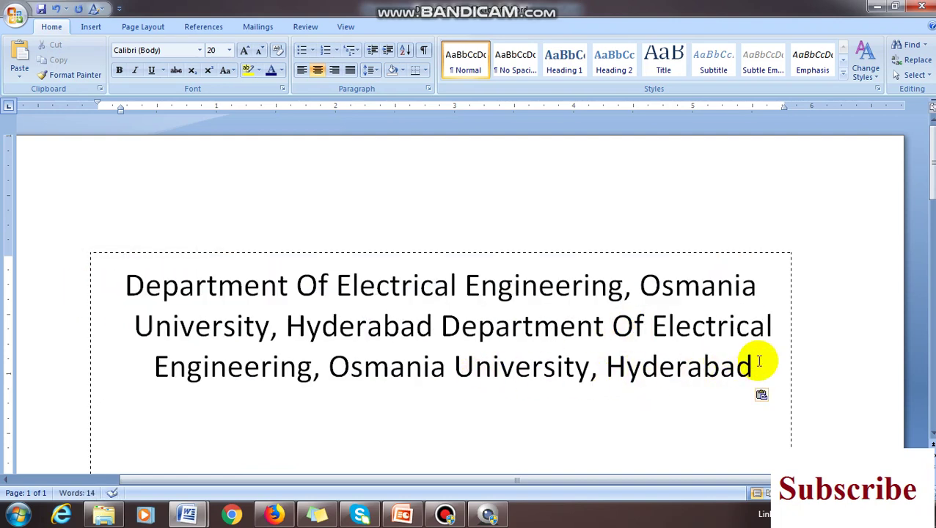
- Check the word count of the full heading, and duplicate the word "Of" before "Electrical" in the second copy
{"action": "left_click_drag", "start_coordinate": [781, 361], "coordinate": [25, 267]}
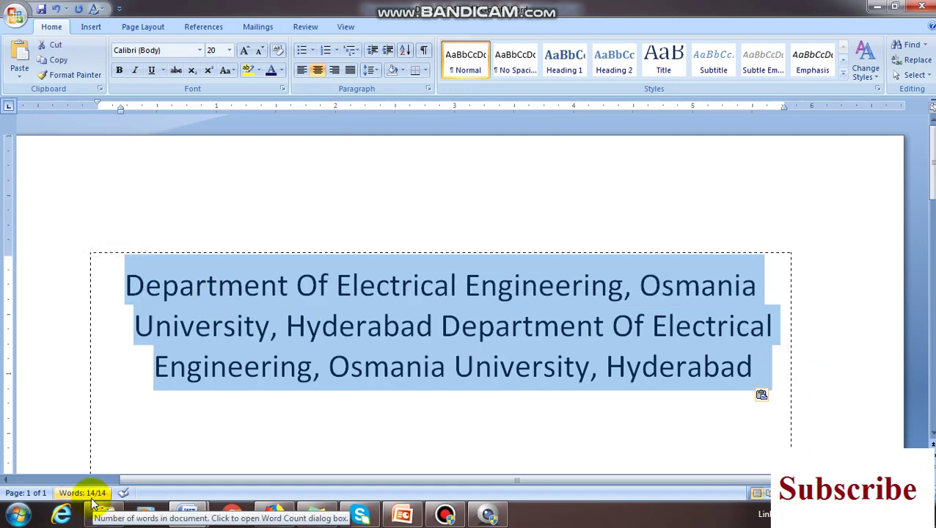
{"action": "left_click", "coordinate": [620, 398]}
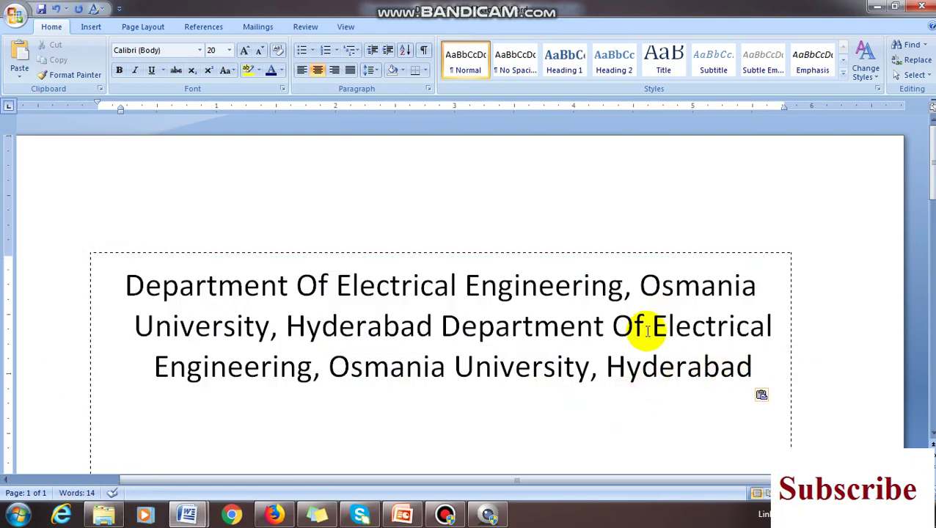
{"action": "double_click", "coordinate": [622, 330]}
{"action": "key", "text": "ctrl+c"}
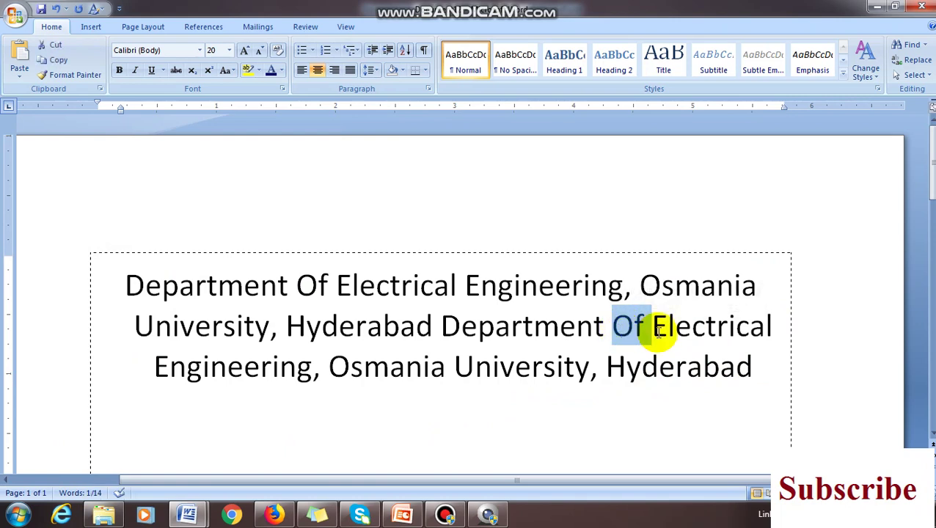
{"action": "left_click", "coordinate": [653, 328]}
{"action": "key", "text": "ctrl+v"}
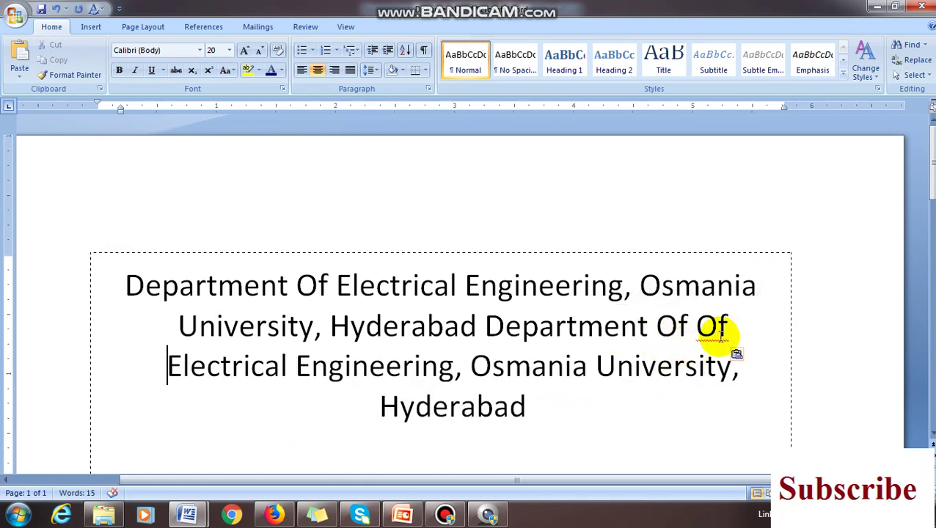
- Select the entire heading text, including the duplicated word, to check its word count
{"action": "left_click_drag", "start_coordinate": [559, 409], "coordinate": [64, 293]}
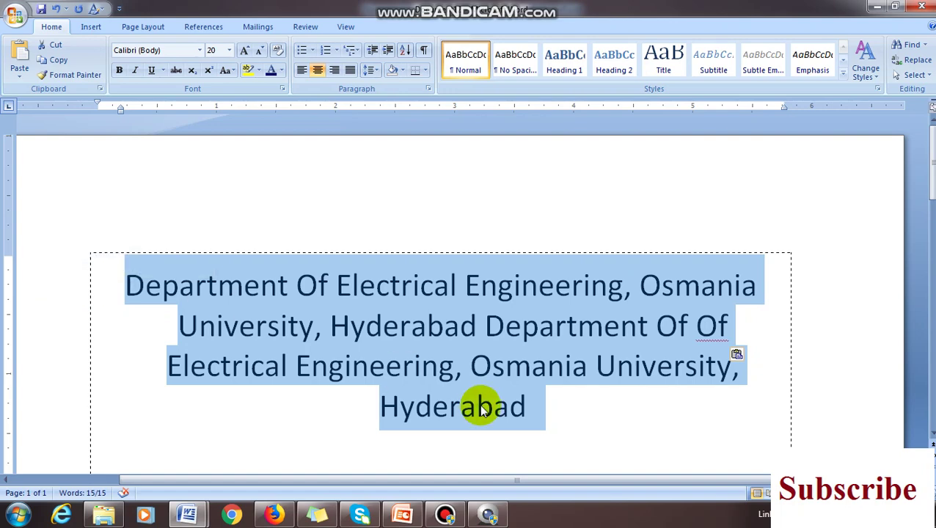
{"action": "left_click", "coordinate": [564, 409]}
{"action": "left_click_drag", "start_coordinate": [514, 407], "coordinate": [115, 284]}
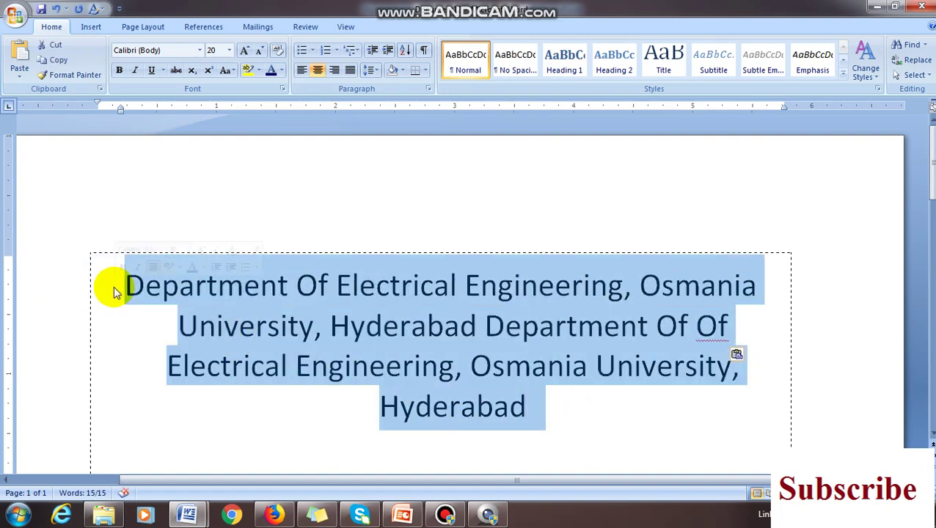
{"action": "left_click", "coordinate": [555, 408]}
{"action": "left_click_drag", "start_coordinate": [555, 408], "coordinate": [67, 249]}
{"action": "left_click", "coordinate": [587, 397]}
- Remove the duplicated "Of" from the second copy of the heading and select the full text to recheck its word count
{"action": "left_click", "coordinate": [702, 325]}
{"action": "key", "text": "BackSpace"}
{"action": "key", "text": "BackSpace"}
{"action": "key", "text": "BackSpace"}
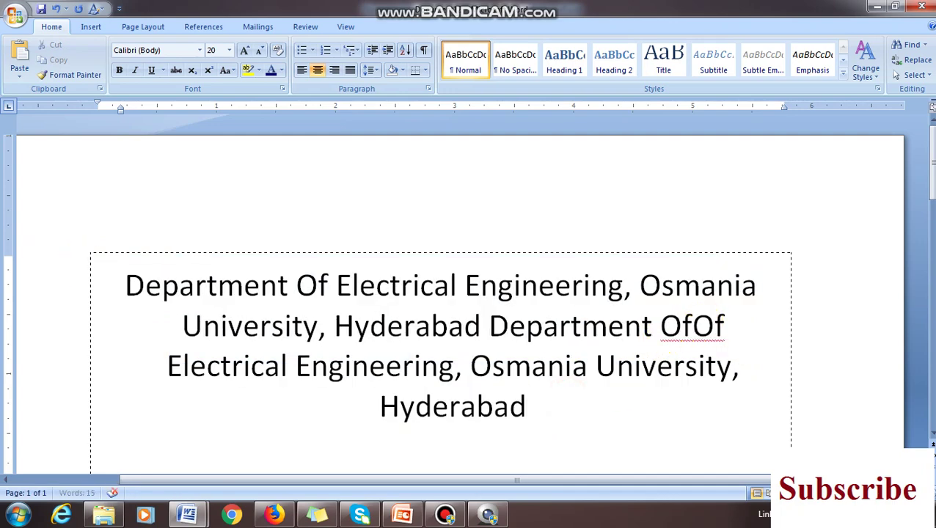
{"action": "left_click_drag", "start_coordinate": [790, 373], "coordinate": [75, 281]}
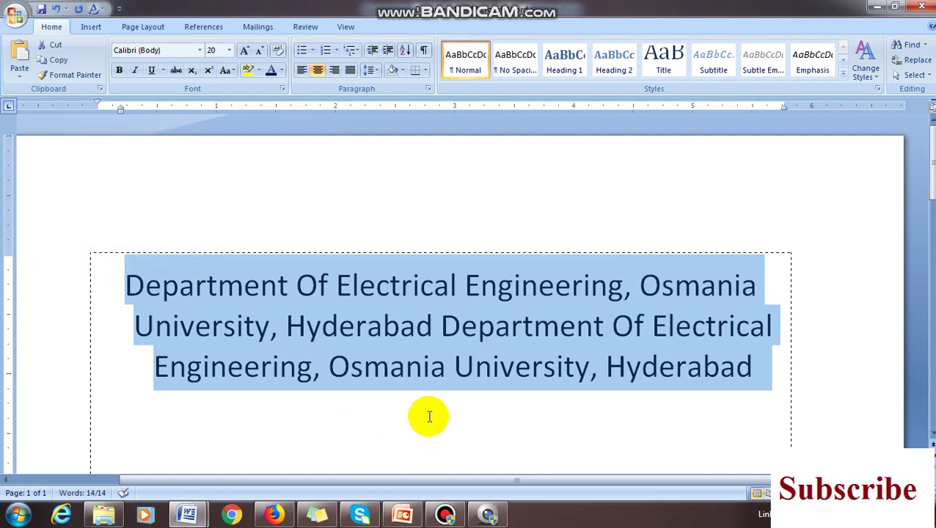
- Start a new centered line below the heading
{"action": "left_click", "coordinate": [430, 392]}
{"action": "scroll", "coordinate": [433, 395], "scroll_direction": "down", "scroll_amount": 1}
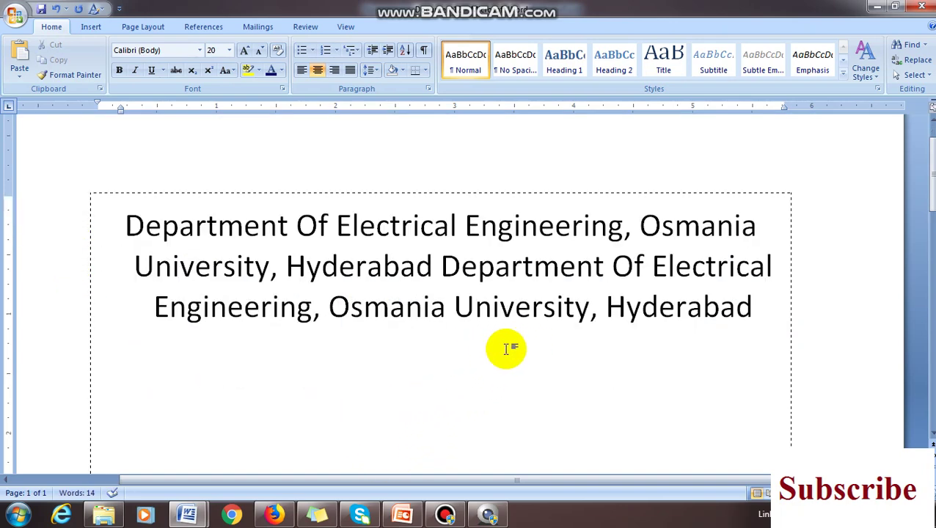
{"action": "left_click", "coordinate": [458, 354]}
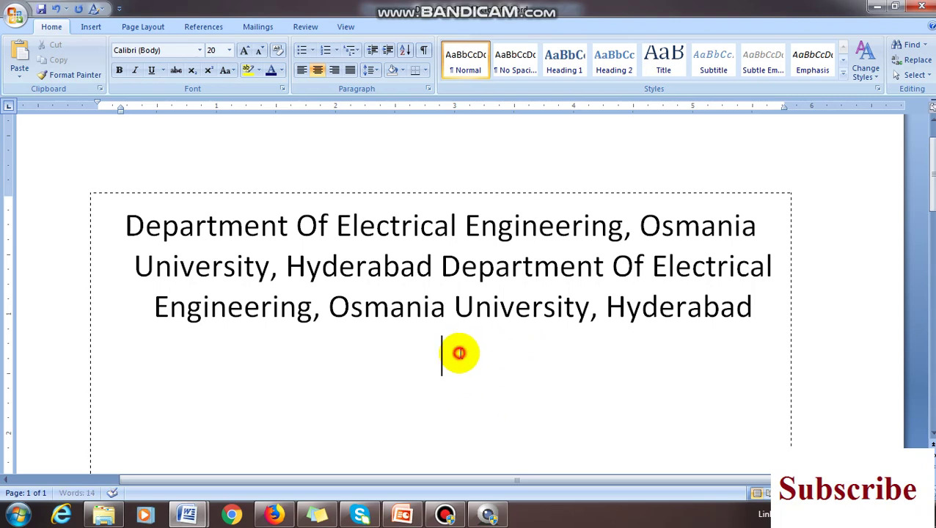
- Open the recent document Assignment1.doc and look through it for sample body text
{"action": "left_click", "coordinate": [19, 517]}
{"action": "left_click", "coordinate": [89, 148]}
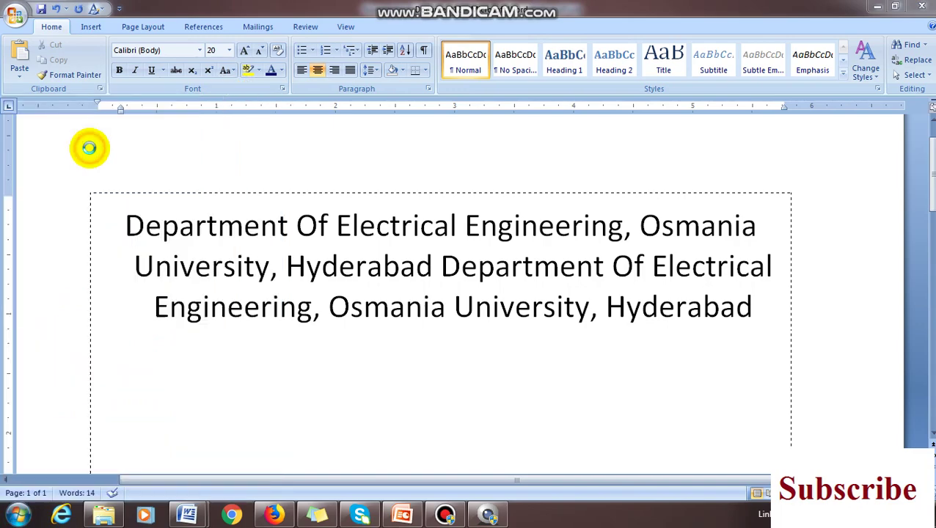
{"action": "left_click", "coordinate": [15, 14]}
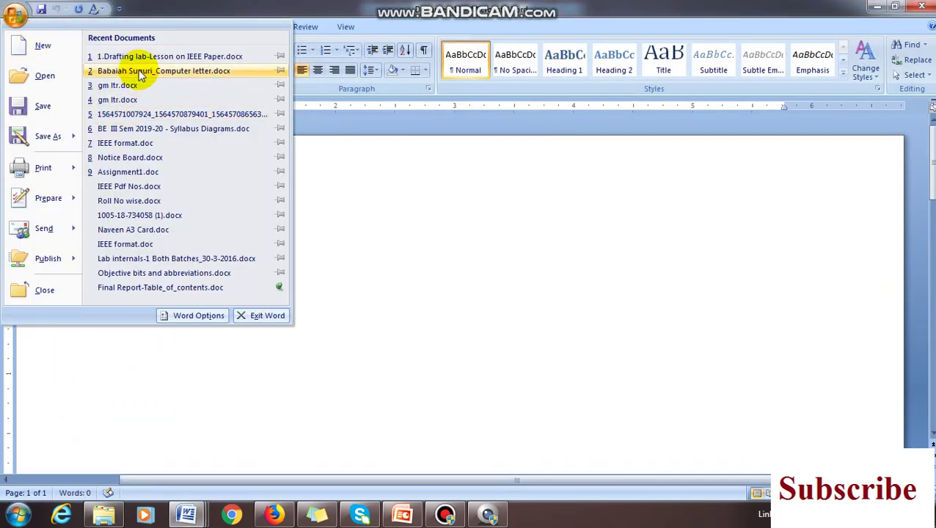
{"action": "left_click", "coordinate": [168, 173]}
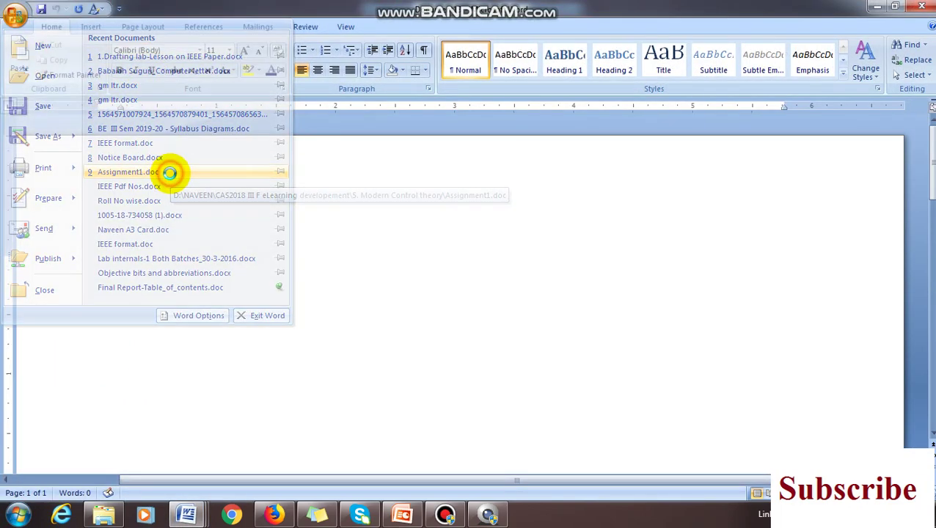
{"action": "scroll", "coordinate": [351, 294], "scroll_direction": "down", "scroll_amount": 10}
{"action": "scroll", "coordinate": [506, 303], "scroll_direction": "up", "scroll_amount": 7}
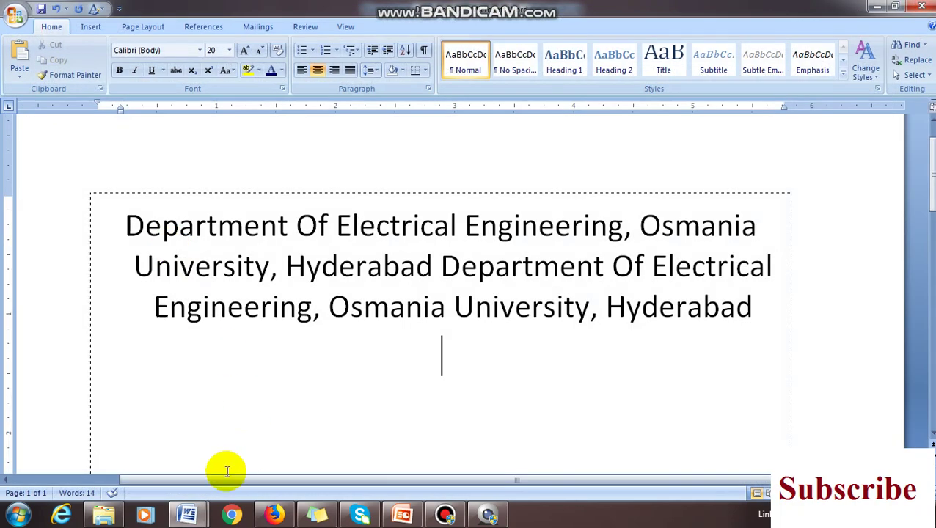
- Open the recent document "Objective bits and abbreviations.docx", look through it for sample body text, and close it
{"action": "left_click", "coordinate": [10, 16]}
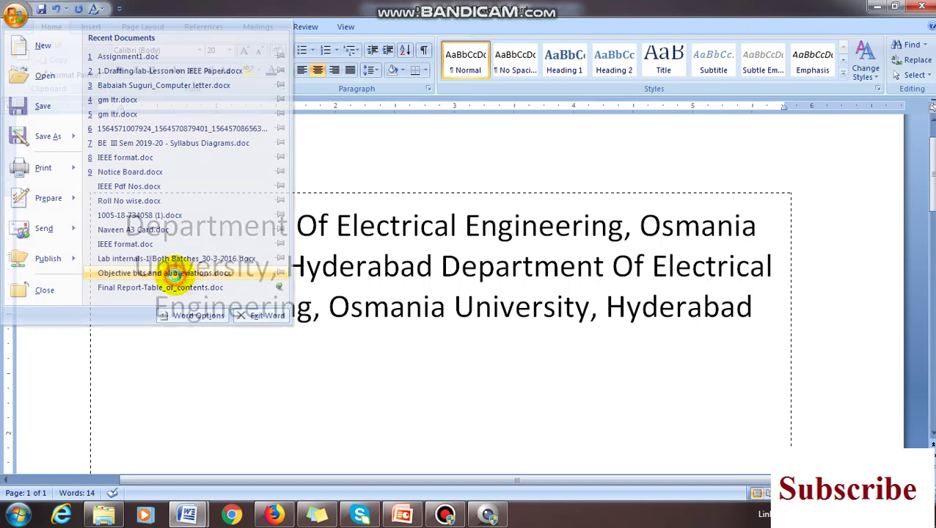
{"action": "left_click", "coordinate": [176, 275]}
{"action": "scroll", "coordinate": [220, 294], "scroll_direction": "down", "scroll_amount": 4}
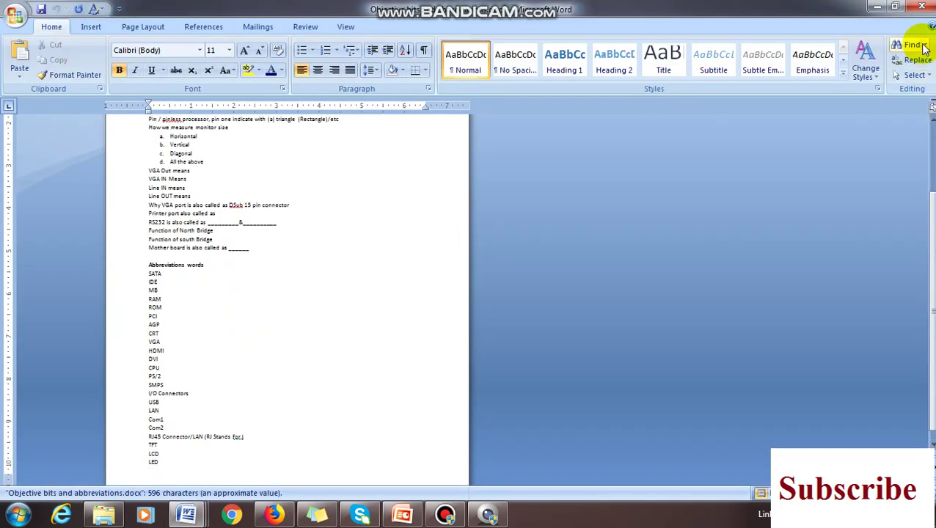
{"action": "left_click", "coordinate": [919, 10]}
- Open the "How to get started with your computer" topic in Windows Help and Support and expand First week tasks in a maximized window
{"action": "left_click", "coordinate": [25, 517]}
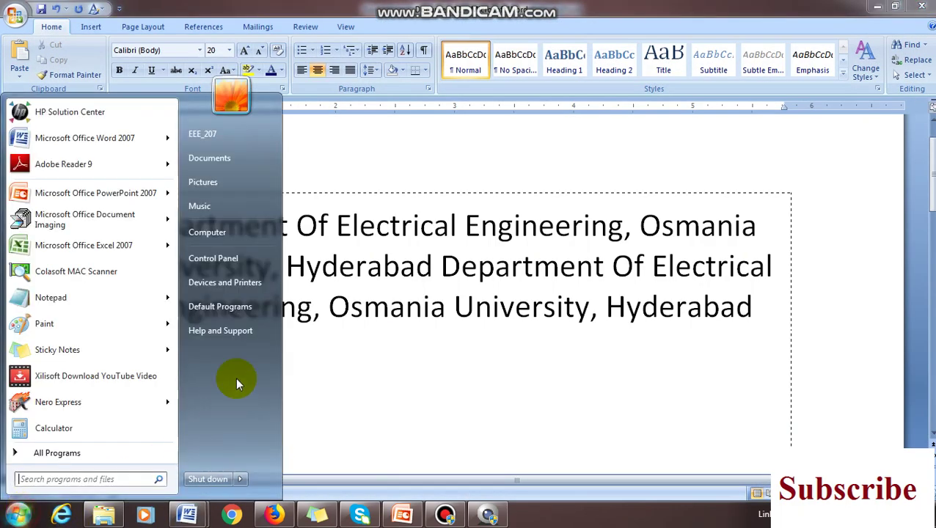
{"action": "left_click", "coordinate": [233, 331]}
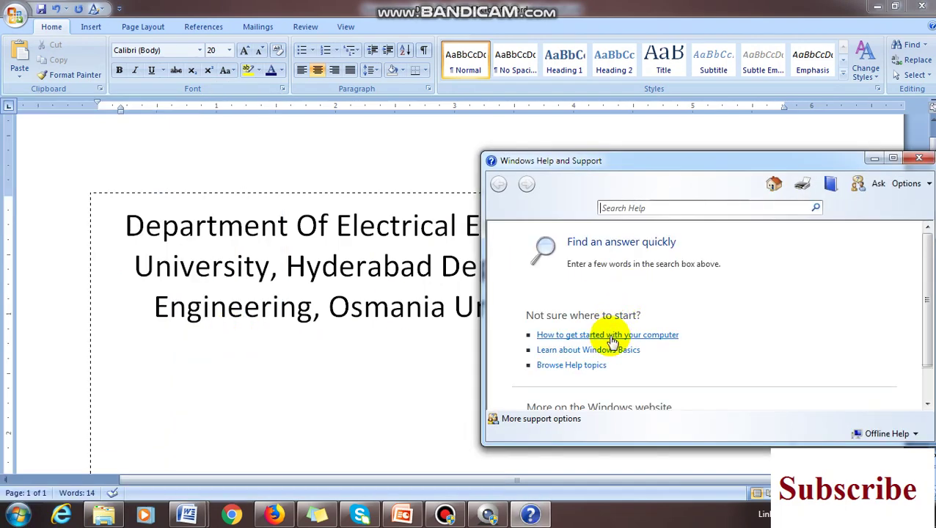
{"action": "left_click", "coordinate": [613, 335]}
{"action": "scroll", "coordinate": [587, 349], "scroll_direction": "down", "scroll_amount": 2}
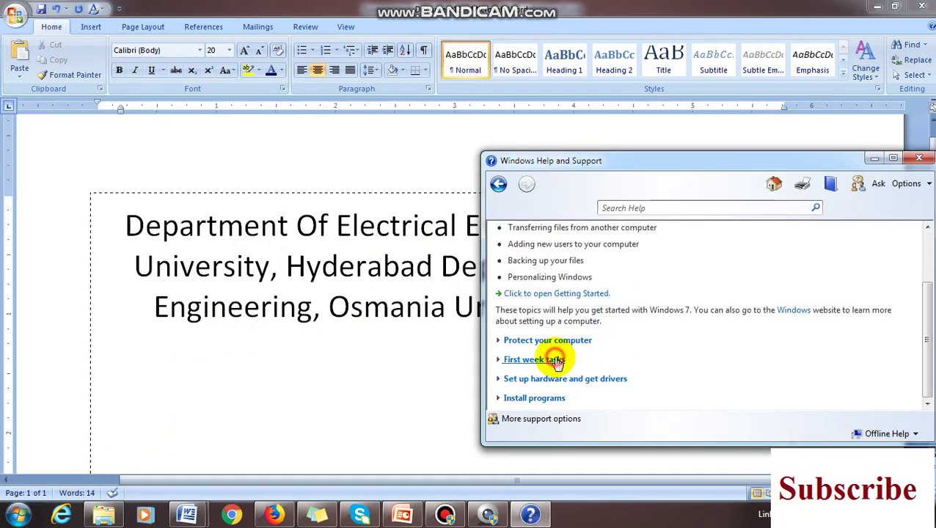
{"action": "left_click", "coordinate": [556, 360]}
{"action": "double_click", "coordinate": [716, 161]}
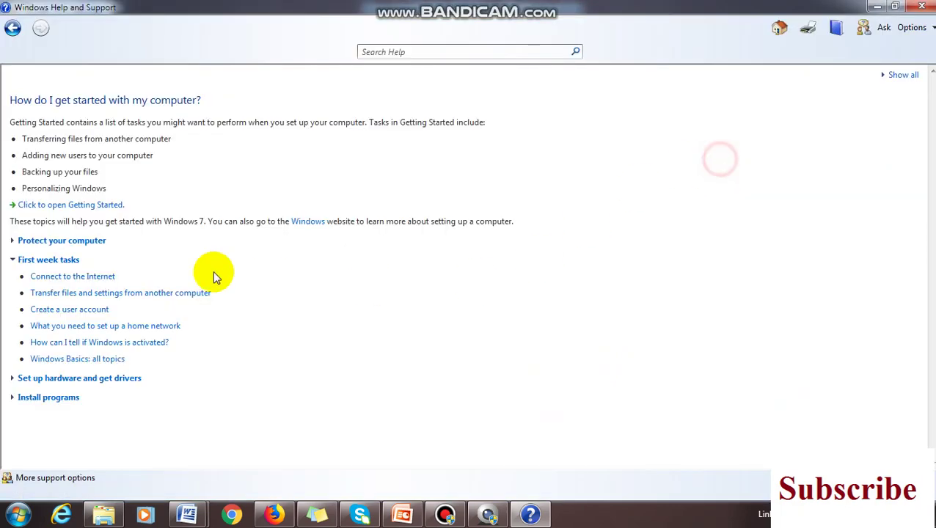
- Open the "What is Action Center?" topic, copy the paragraph about important security and maintenance messages, and return to the Word document
{"action": "left_click", "coordinate": [88, 242]}
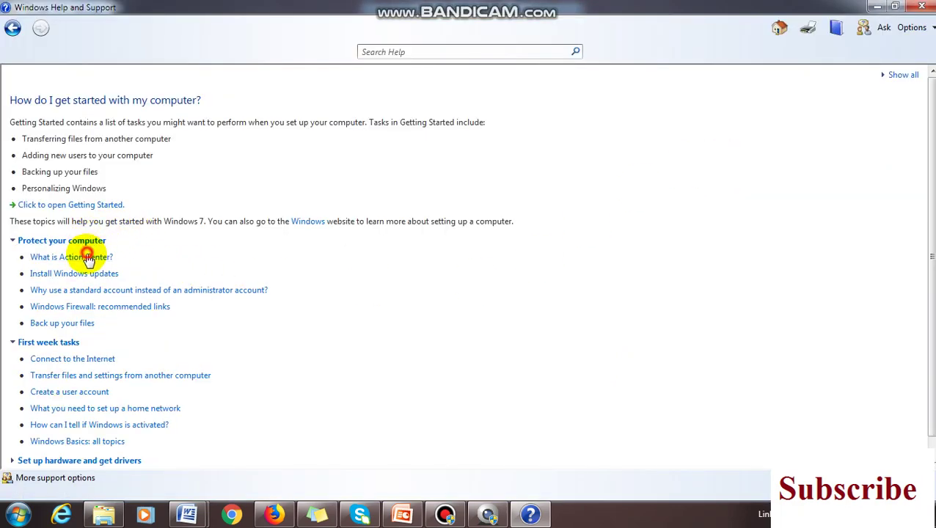
{"action": "left_click", "coordinate": [87, 257]}
{"action": "left_click_drag", "start_coordinate": [11, 355], "coordinate": [521, 364]}
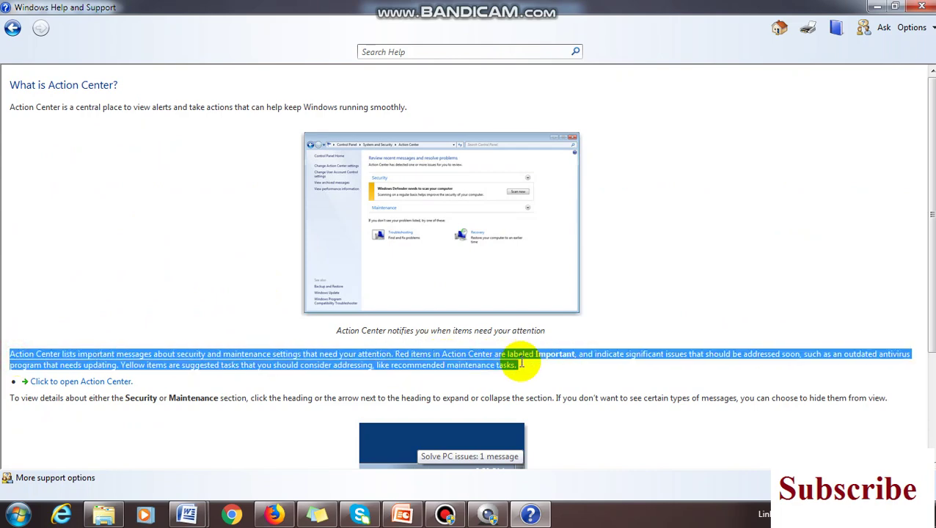
{"action": "left_click", "coordinate": [878, 6]}
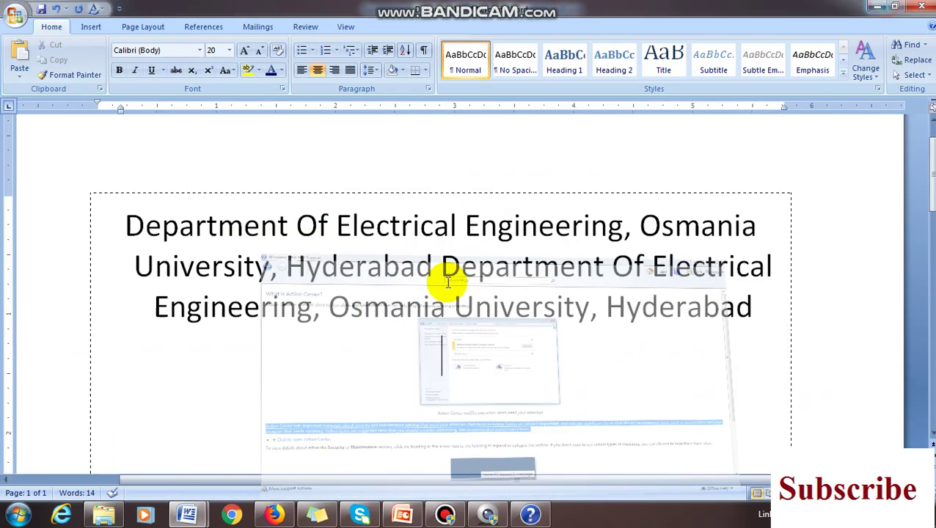
- Paste the Action Center paragraph below the heading and add three more copies of it after the first
{"action": "key", "text": "ctrl+v"}
{"action": "left_click_drag", "start_coordinate": [615, 366], "coordinate": [92, 279]}
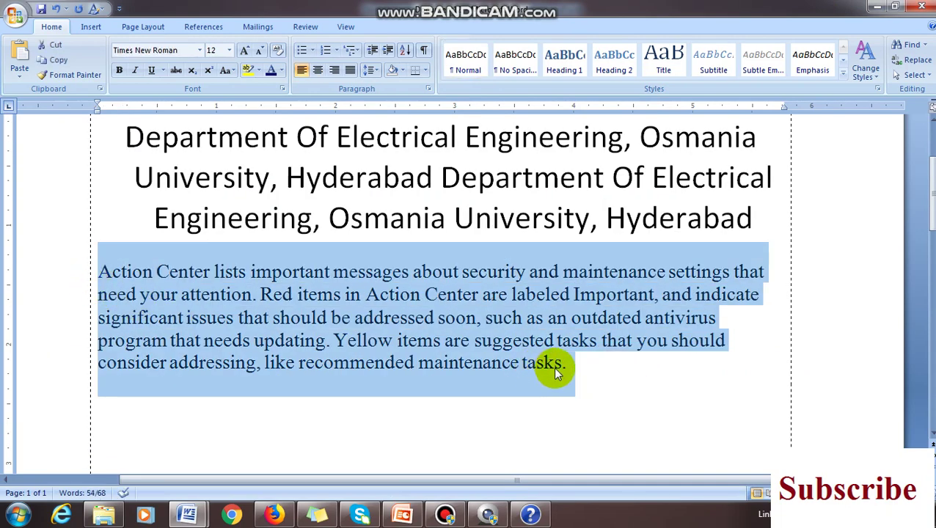
{"action": "left_click", "coordinate": [579, 364]}
{"action": "key", "text": "ctrl+v"}
{"action": "key", "text": "ctrl+v"}
{"action": "key", "text": "ctrl+v"}
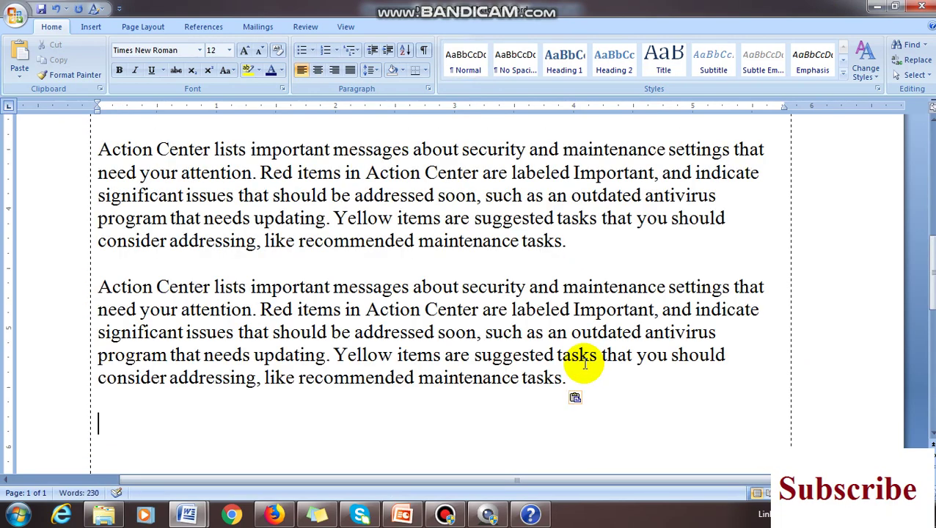
- Remove the blank breaks between the pasted Action Center paragraphs to join them into one continuous block
{"action": "scroll", "coordinate": [540, 363], "scroll_direction": "down", "scroll_amount": 2}
{"action": "scroll", "coordinate": [455, 375], "scroll_direction": "up", "scroll_amount": 10}
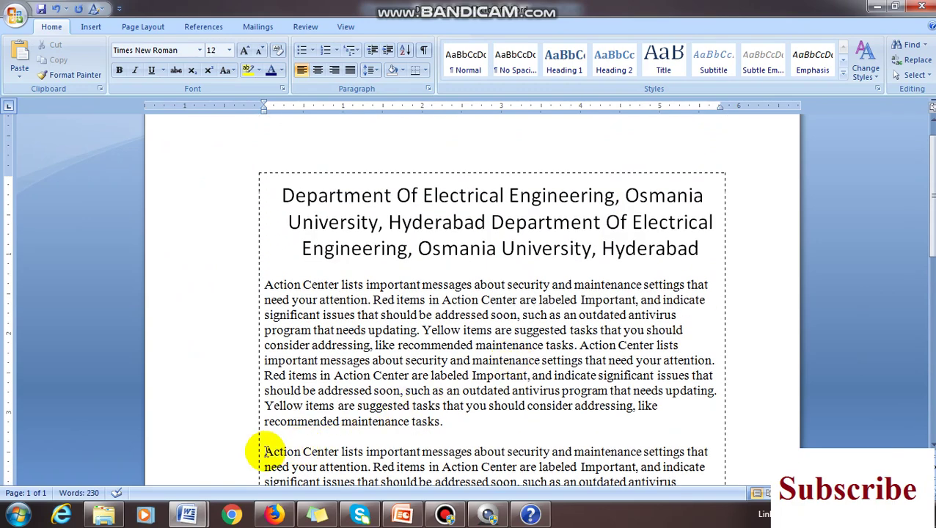
{"action": "key", "text": "BackSpace"}
{"action": "scroll", "coordinate": [350, 444], "scroll_direction": "down", "scroll_amount": 4}
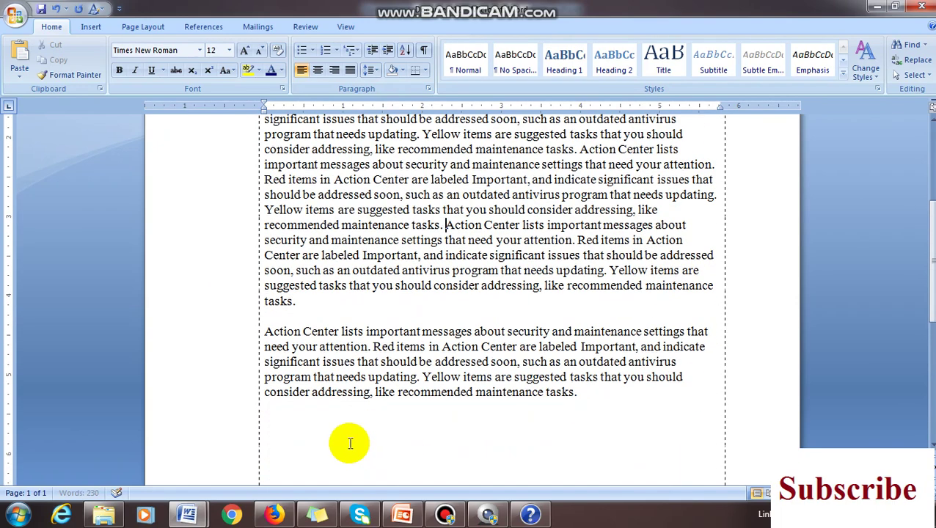
{"action": "key", "text": "BackSpace"}
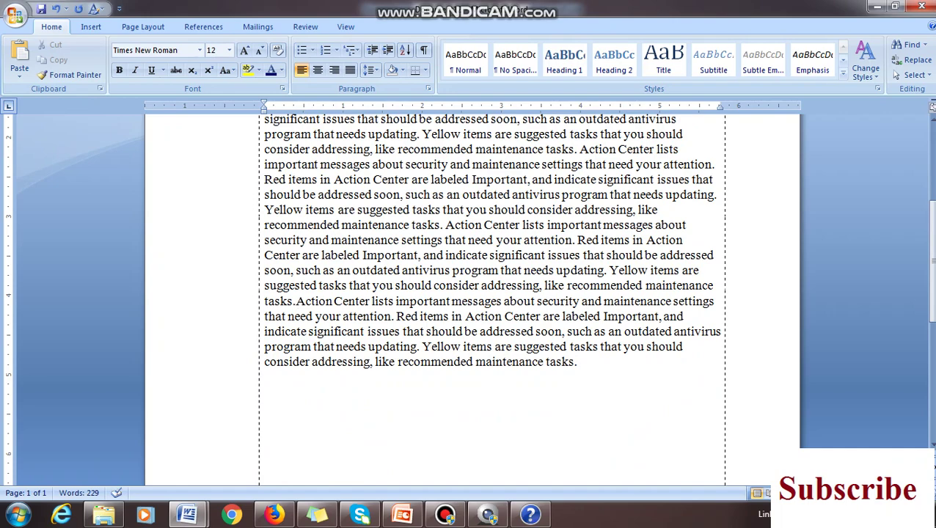
{"action": "left_click", "coordinate": [601, 368]}
- Copy the whole block of Action Center body text and paste it again at its end
{"action": "scroll", "coordinate": [506, 371], "scroll_direction": "up", "scroll_amount": 4}
{"action": "scroll", "coordinate": [548, 436], "scroll_direction": "down", "scroll_amount": 3}
{"action": "left_click_drag", "start_coordinate": [587, 439], "coordinate": [257, 174]}
{"action": "key", "text": "ctrl+c"}
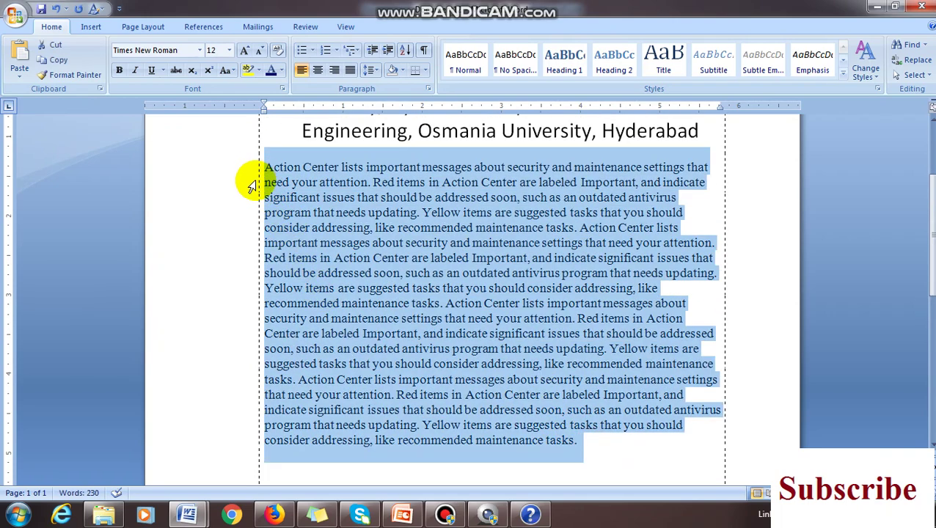
{"action": "left_click", "coordinate": [593, 443]}
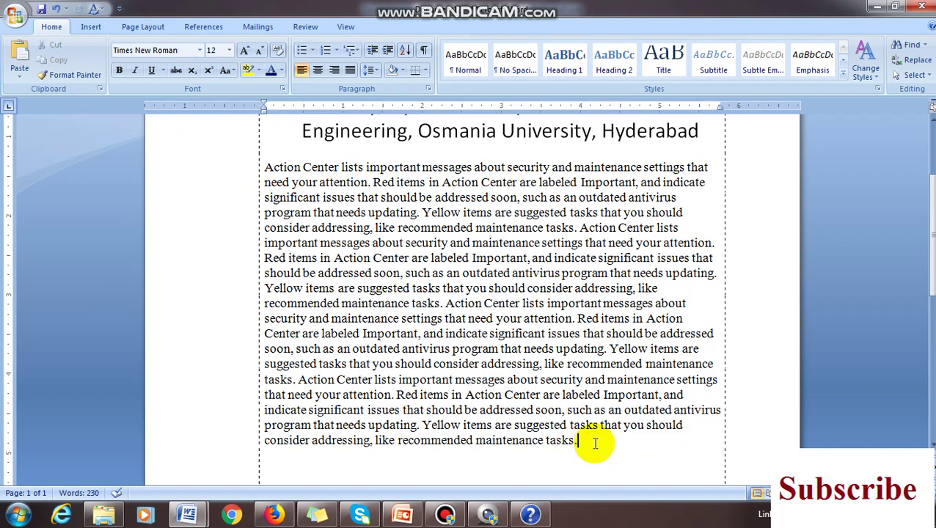
{"action": "key", "text": "ctrl+v"}
{"action": "scroll", "coordinate": [596, 470], "scroll_direction": "up", "scroll_amount": 10}
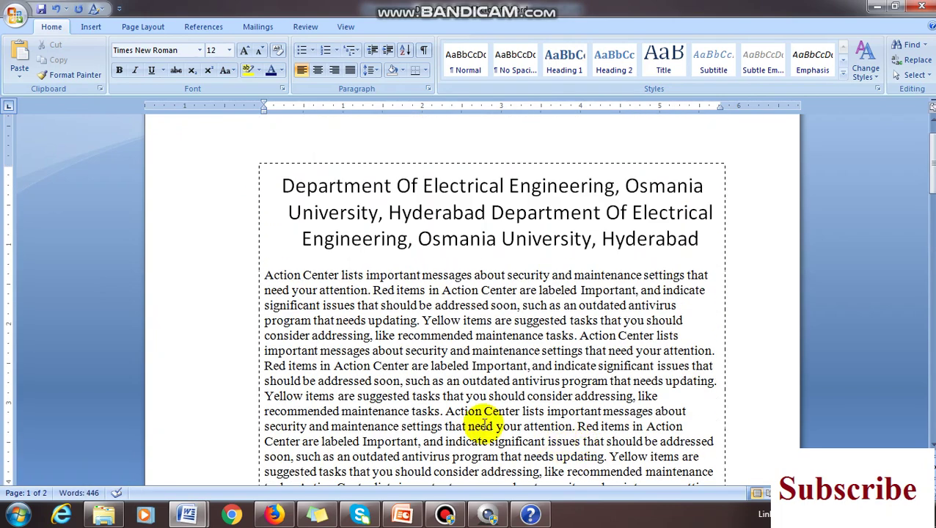
- Insert a blank line between the heading and body text, and apply the Two columns preset from this point forward
{"action": "key", "text": "Return"}
{"action": "left_click", "coordinate": [320, 273]}
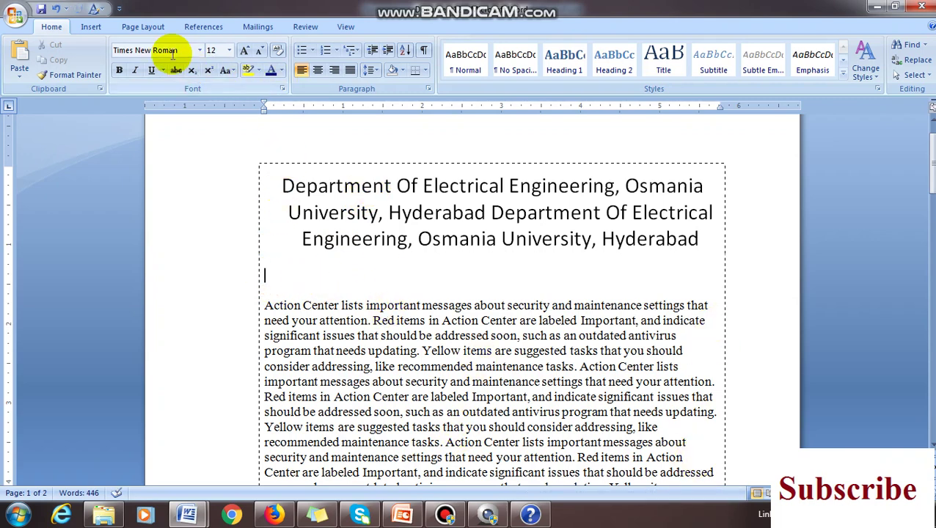
{"action": "left_click", "coordinate": [146, 29]}
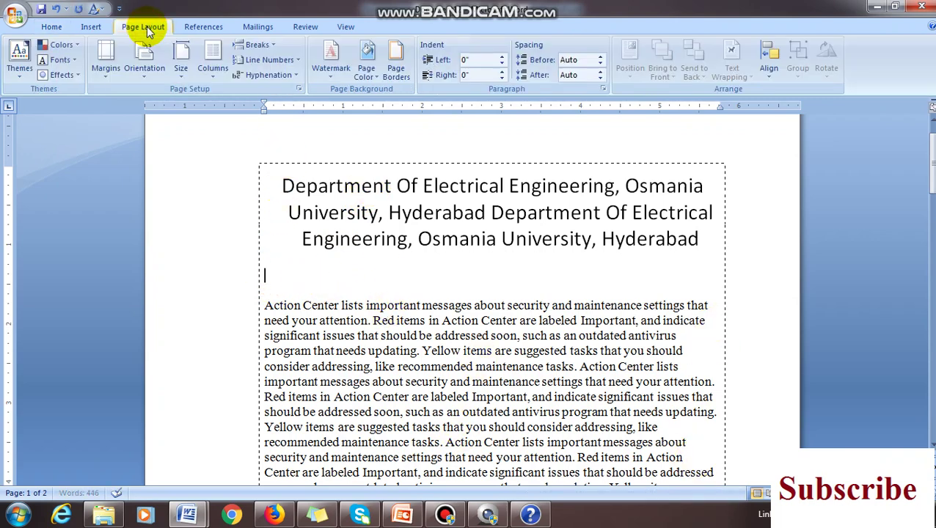
{"action": "left_click", "coordinate": [210, 70]}
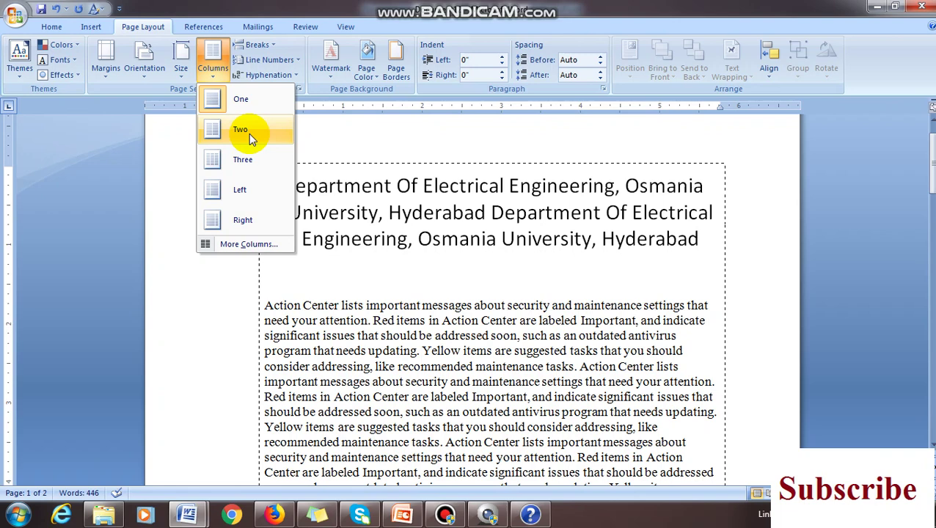
{"action": "left_click", "coordinate": [249, 245]}
{"action": "left_click_drag", "start_coordinate": [534, 160], "coordinate": [804, 132]}
{"action": "left_click", "coordinate": [693, 176]}
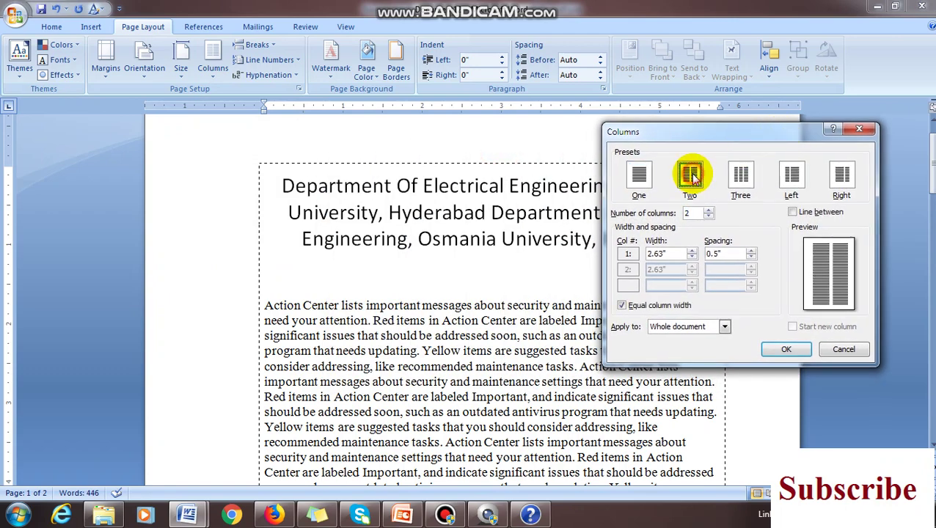
{"action": "left_click", "coordinate": [725, 326]}
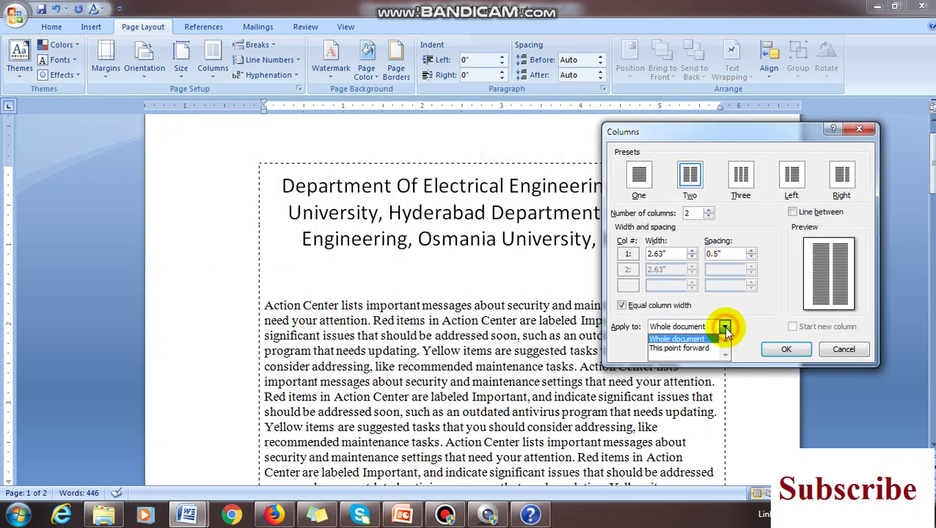
{"action": "left_click", "coordinate": [690, 349]}
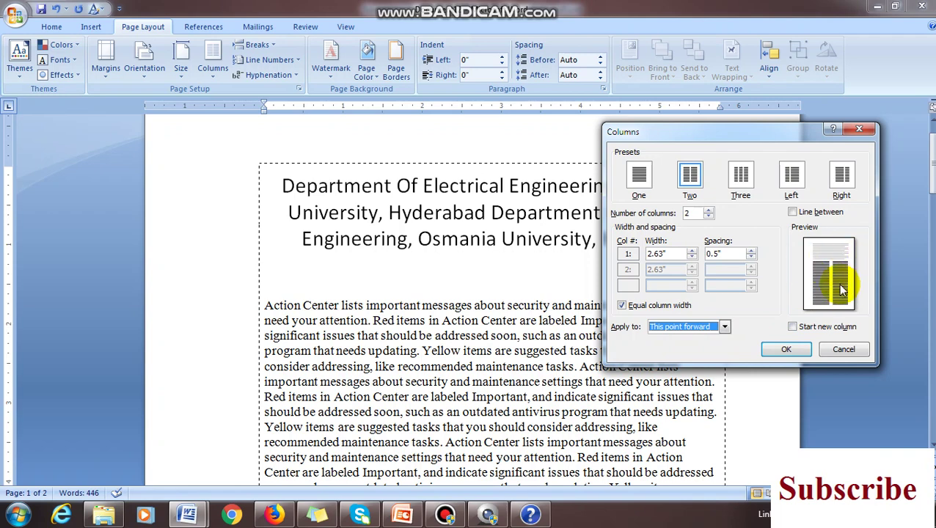
{"action": "left_click", "coordinate": [788, 350]}
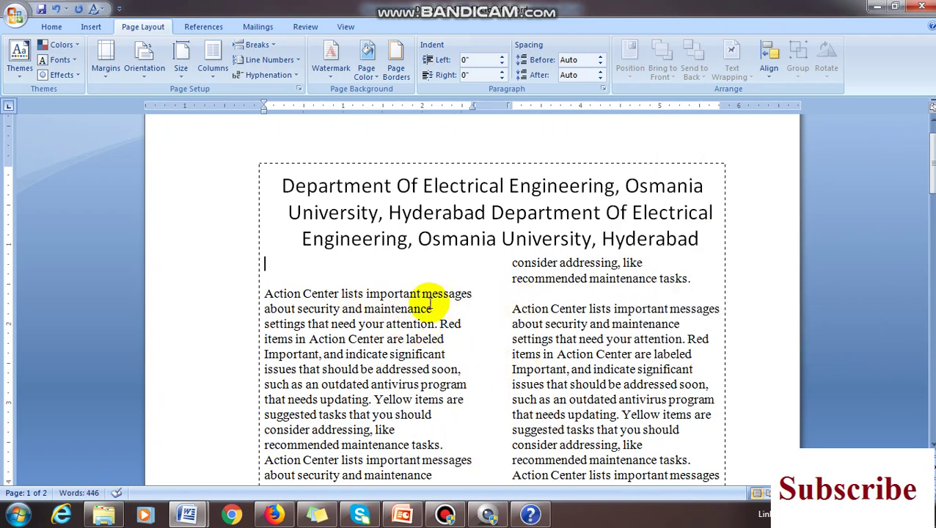
- Justify the first block of Action Center body text below the heading
{"action": "scroll", "coordinate": [458, 352], "scroll_direction": "down", "scroll_amount": 1}
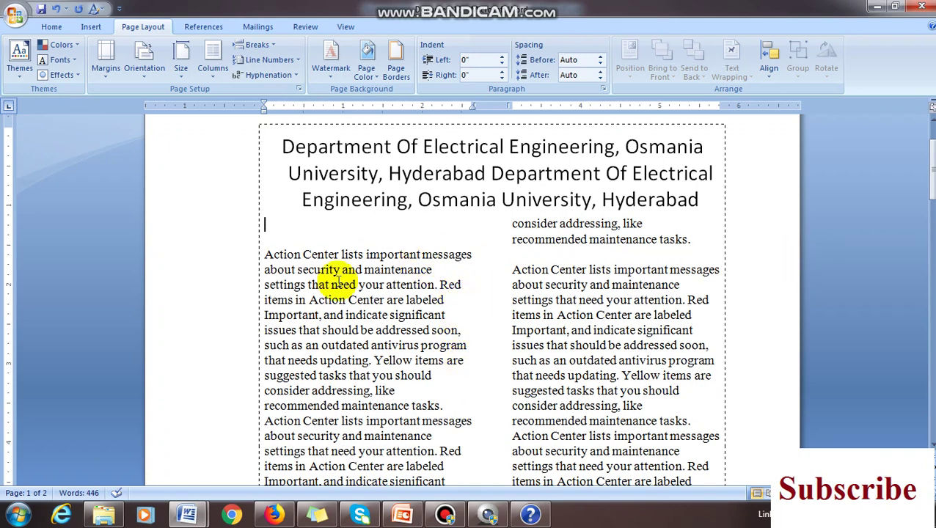
{"action": "left_click", "coordinate": [50, 27]}
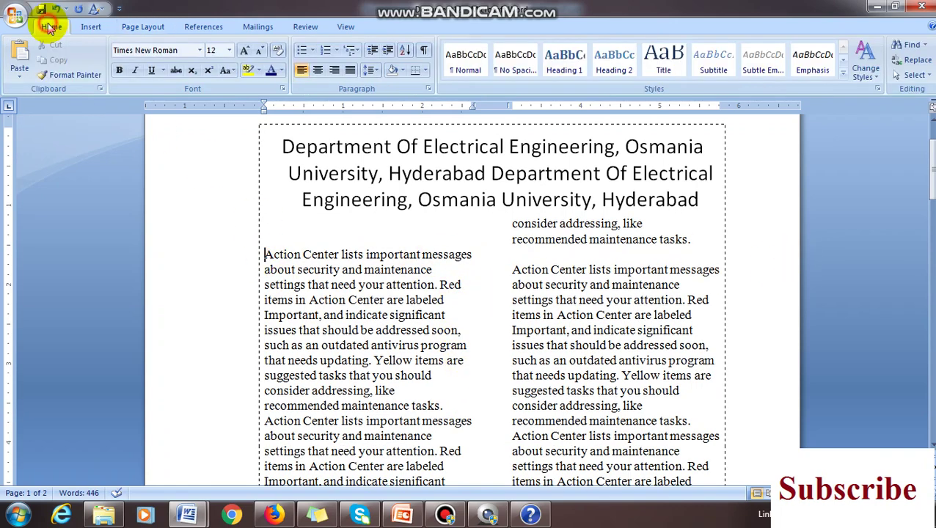
{"action": "key", "text": "ctrl+j"}
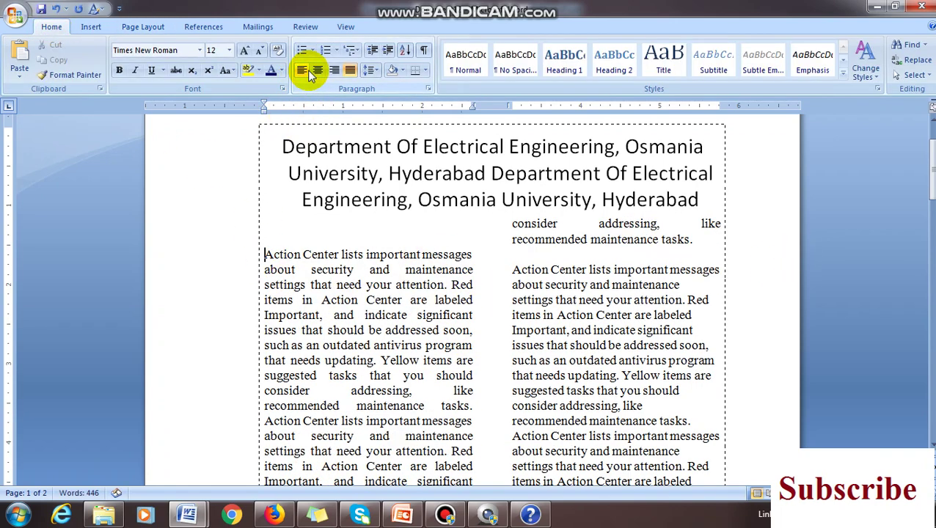
- Try center, right and left alignment on the first body text block, comparing them with justified, and end on justified
{"action": "left_click", "coordinate": [320, 73]}
{"action": "left_click", "coordinate": [335, 71]}
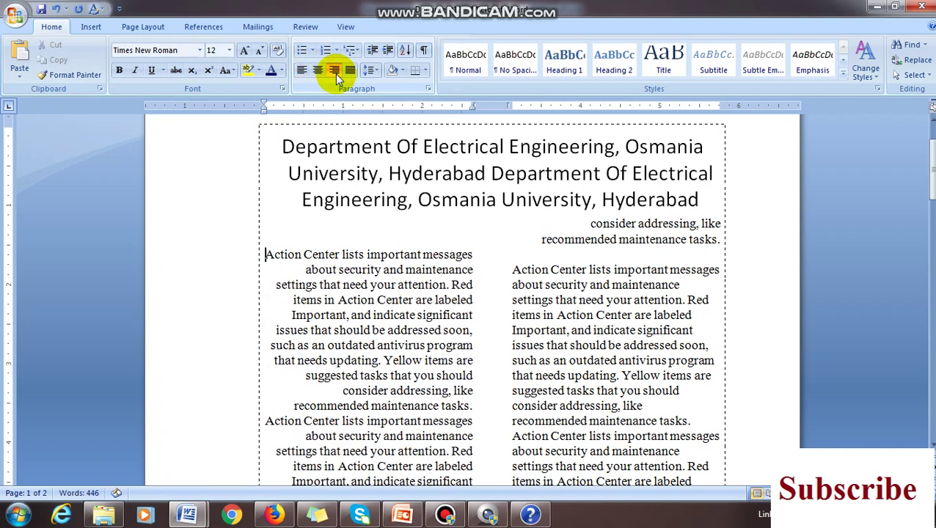
{"action": "left_click", "coordinate": [351, 71]}
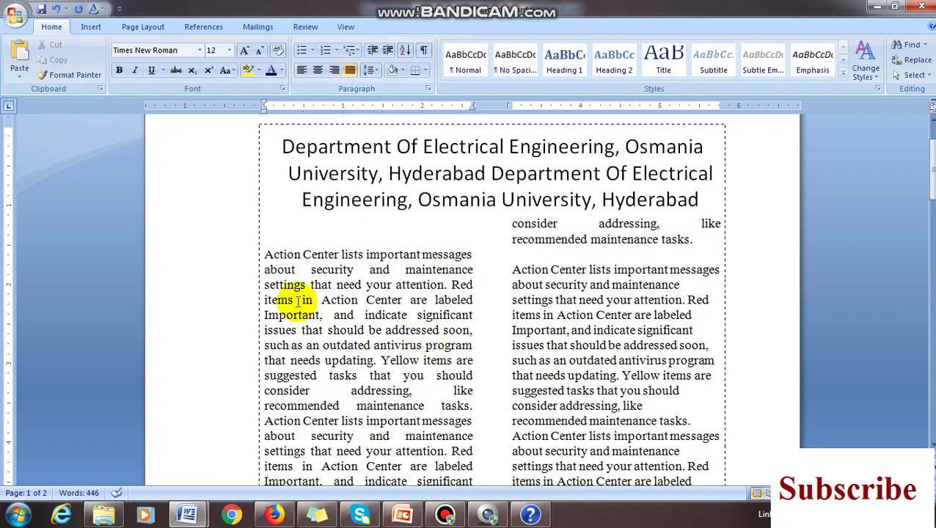
{"action": "left_click", "coordinate": [302, 70]}
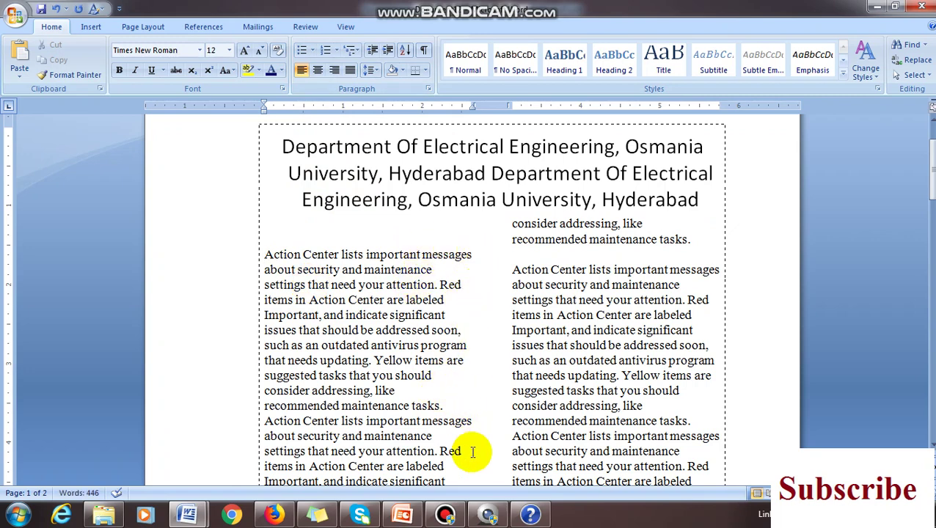
{"action": "left_click", "coordinate": [351, 71]}
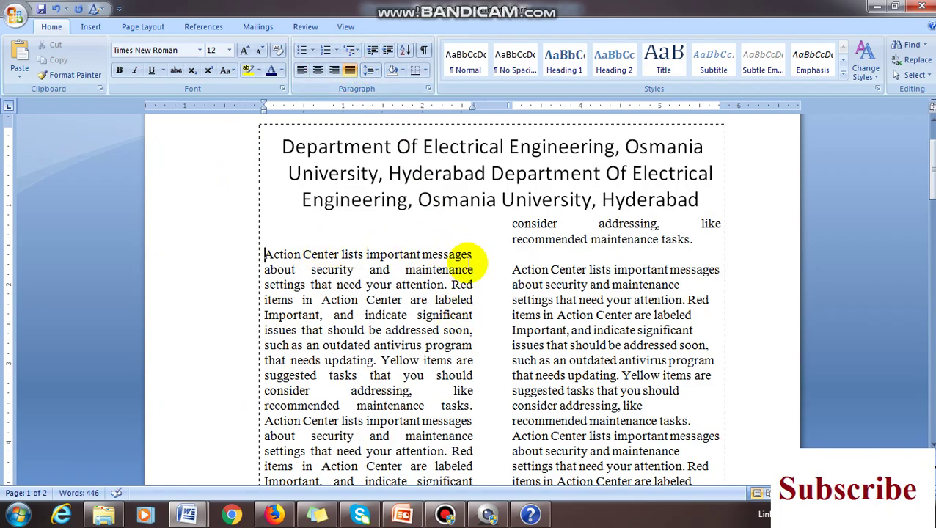
- Review the justified two-column body text below the heading, comparing both columns down the page
{"action": "scroll", "coordinate": [591, 345], "scroll_direction": "down", "scroll_amount": 12}
{"action": "scroll", "coordinate": [590, 347], "scroll_direction": "up", "scroll_amount": 9}
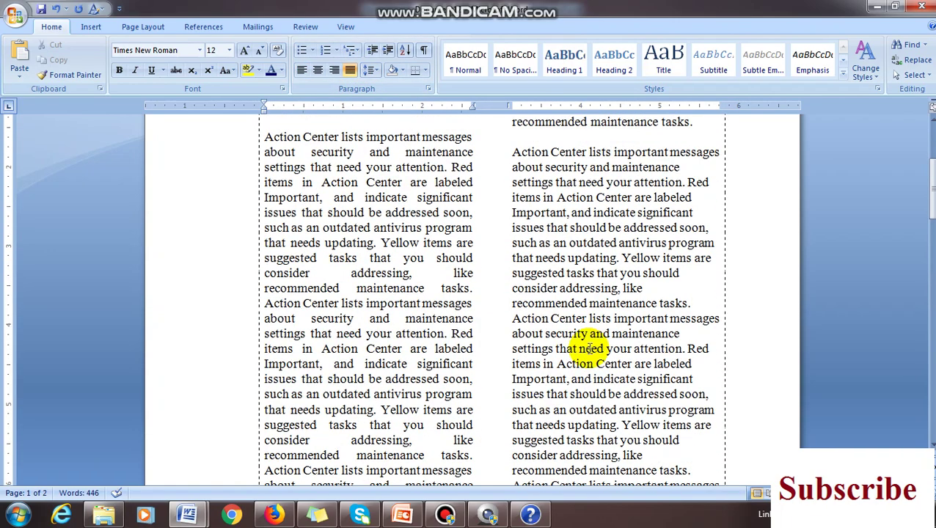
{"action": "scroll", "coordinate": [518, 303], "scroll_direction": "up", "scroll_amount": 3}
{"action": "left_click", "coordinate": [499, 245]}
{"action": "left_click", "coordinate": [446, 385]}
{"action": "scroll", "coordinate": [469, 378], "scroll_direction": "down", "scroll_amount": 4}
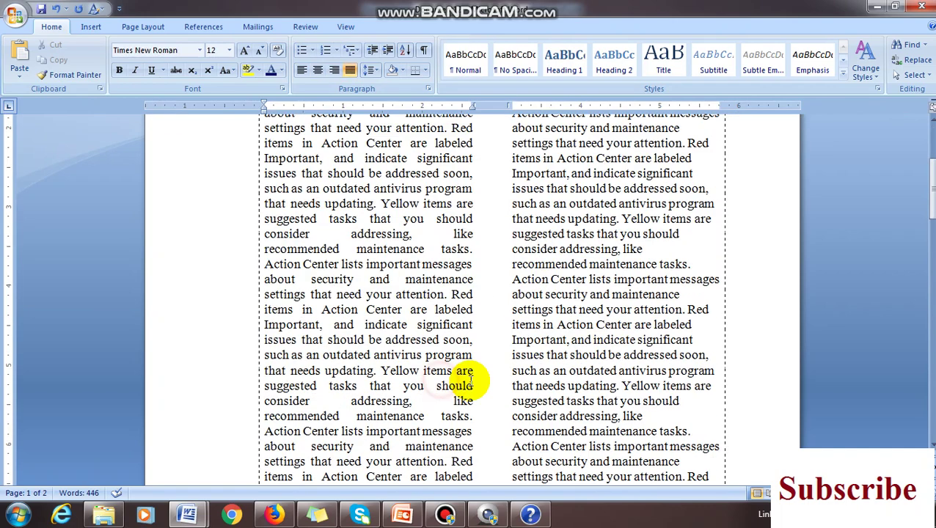
{"action": "scroll", "coordinate": [479, 382], "scroll_direction": "down", "scroll_amount": 2}
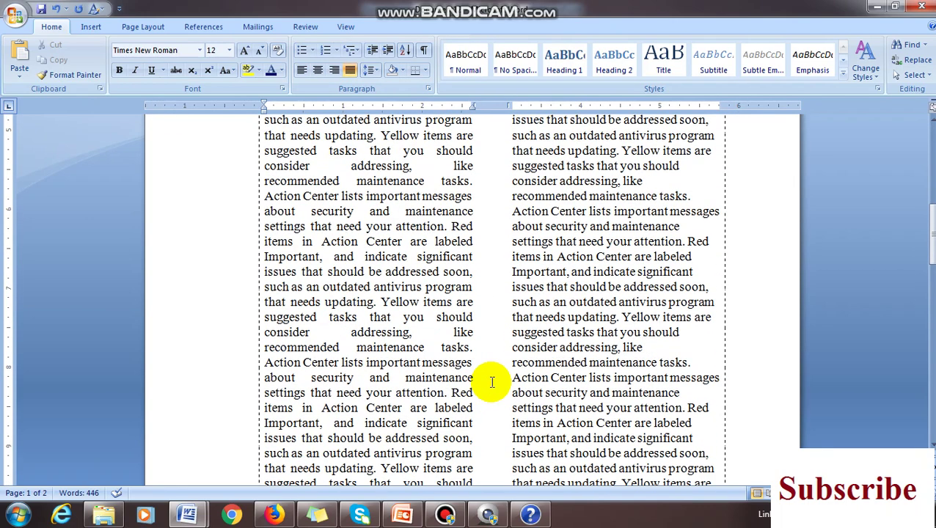
- Switch to PowerPoint, read the Different Columns slide as a full-screen slide show, and exit the show
{"action": "left_click", "coordinate": [403, 518]}
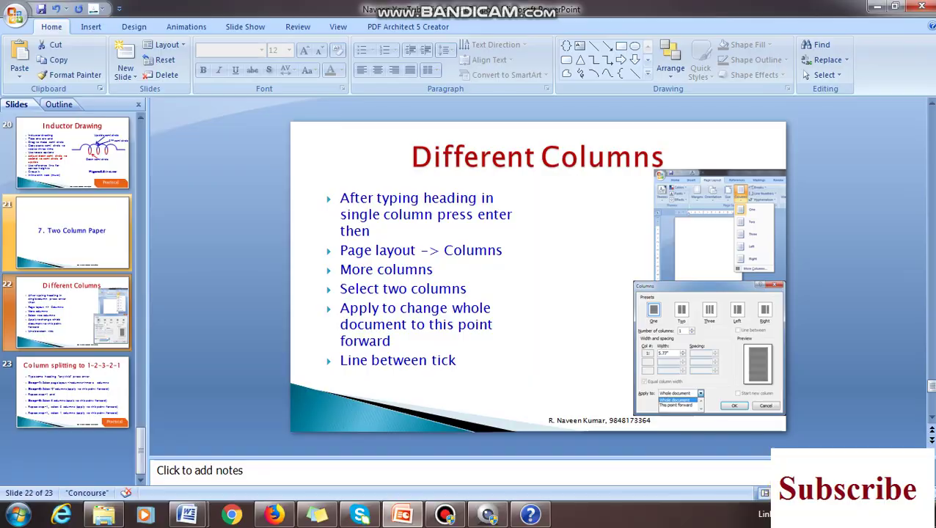
{"action": "key", "text": "shift+F5"}
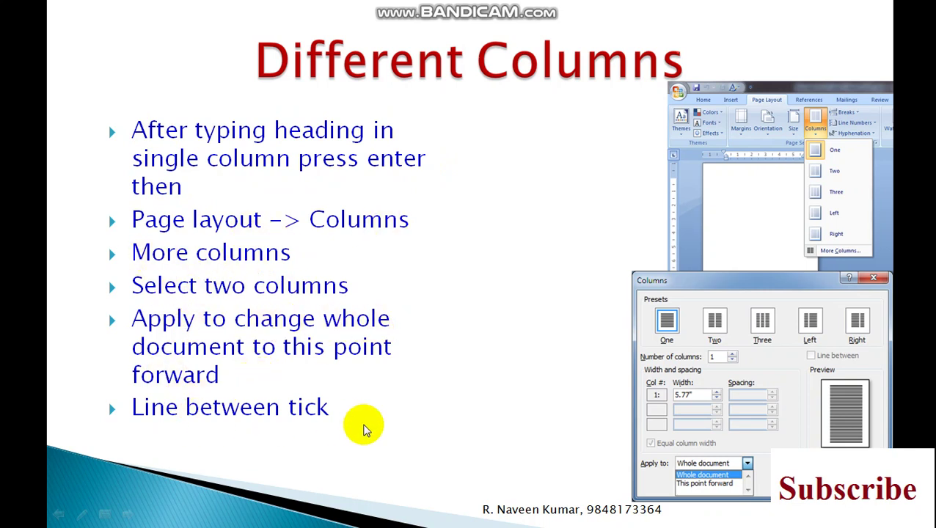
{"action": "key", "text": "Escape"}
{"action": "mouse_move", "coordinate": [512, 513]}
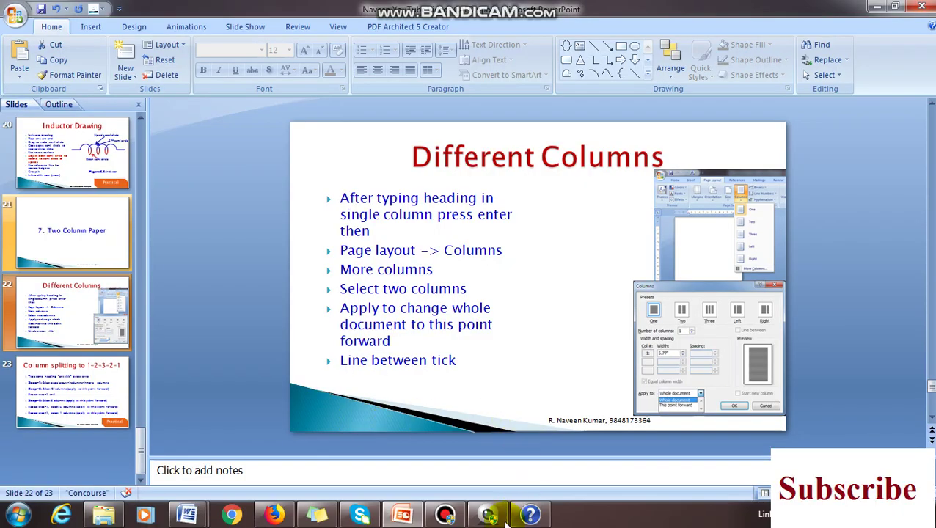
- Return to Word and turn on the line between the two columns for the current section
{"action": "mouse_move", "coordinate": [198, 517]}
{"action": "left_click", "coordinate": [254, 493]}
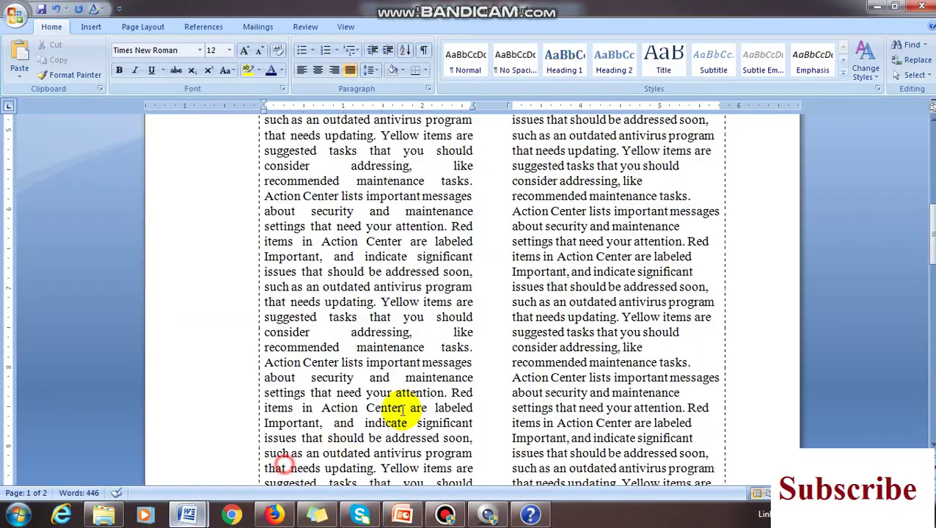
{"action": "left_click", "coordinate": [144, 26]}
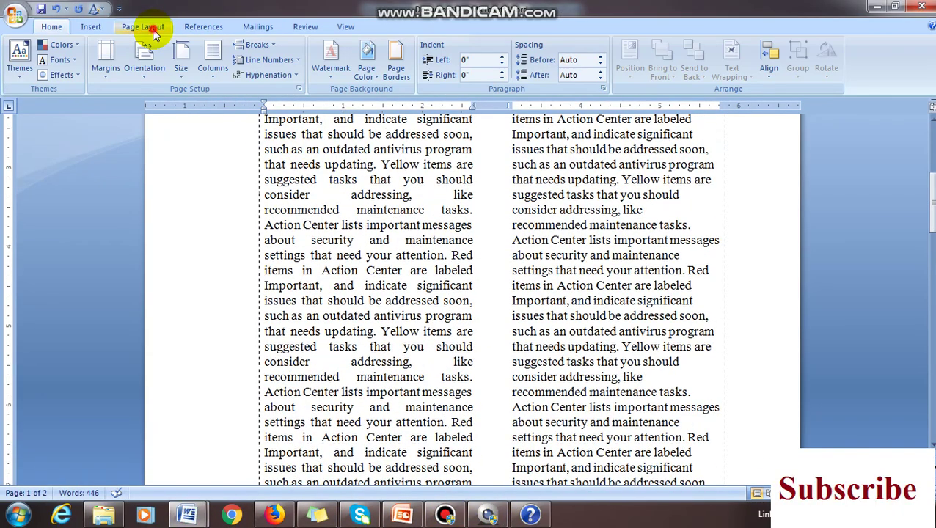
{"action": "left_click", "coordinate": [212, 60]}
{"action": "left_click", "coordinate": [238, 243]}
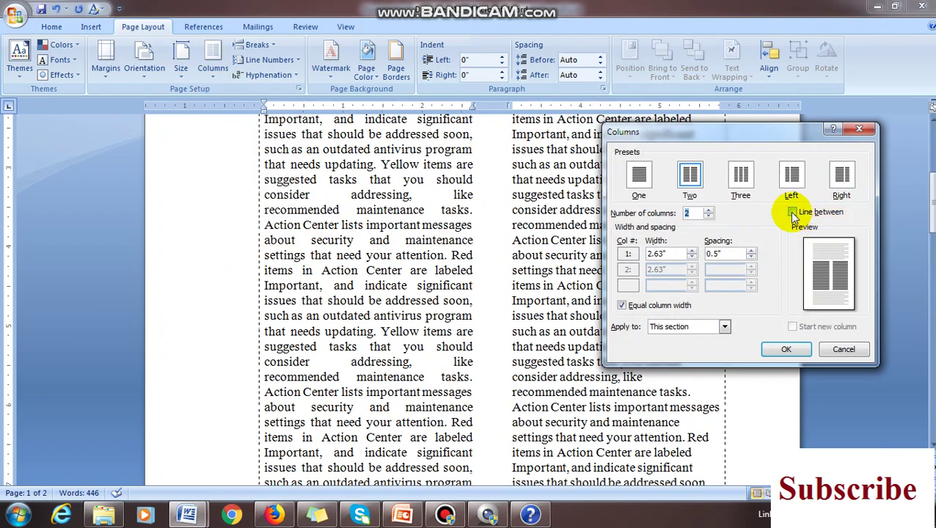
{"action": "left_click", "coordinate": [800, 351]}
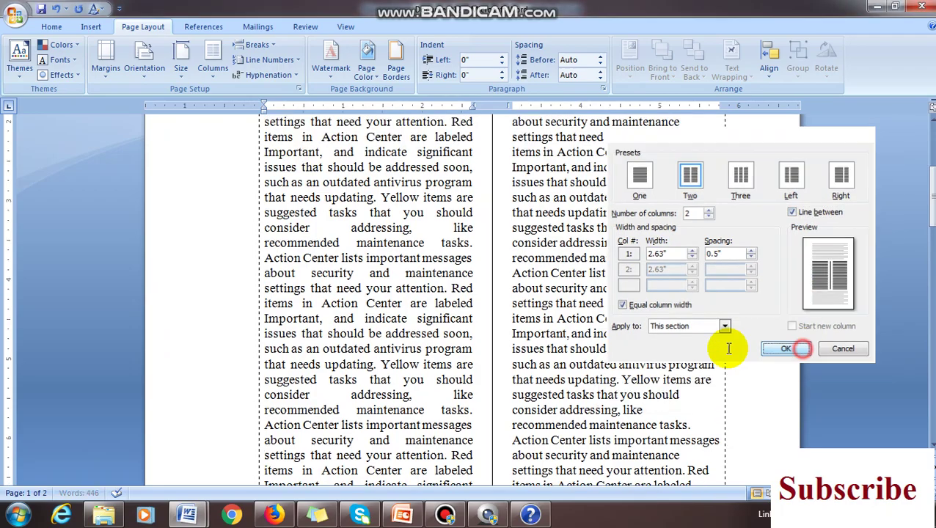
- Examine the dividing line between the columns from the heading to the end of the text on page 2
{"action": "scroll", "coordinate": [507, 413], "scroll_direction": "down", "scroll_amount": 15}
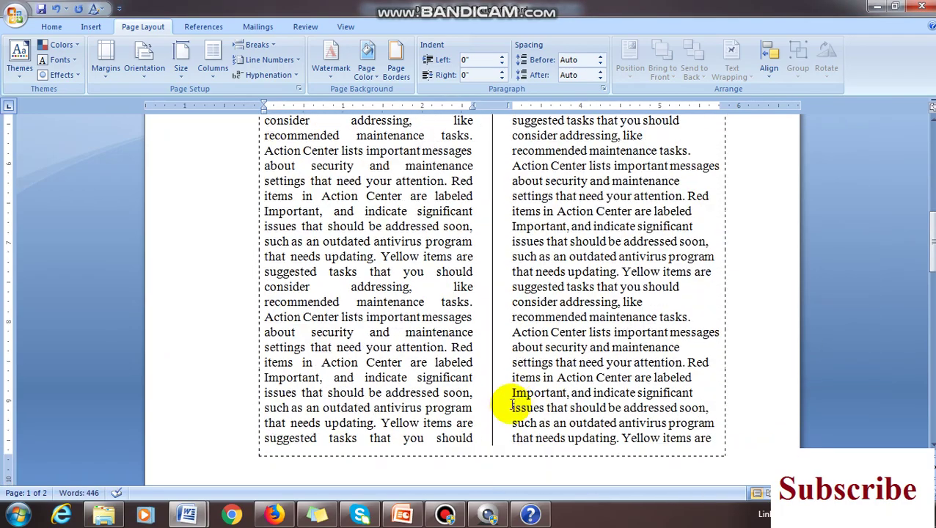
{"action": "scroll", "coordinate": [508, 403], "scroll_direction": "up", "scroll_amount": 10}
{"action": "scroll", "coordinate": [519, 396], "scroll_direction": "up", "scroll_amount": 5}
{"action": "scroll", "coordinate": [518, 301], "scroll_direction": "down", "scroll_amount": 15}
{"action": "left_click", "coordinate": [464, 313]}
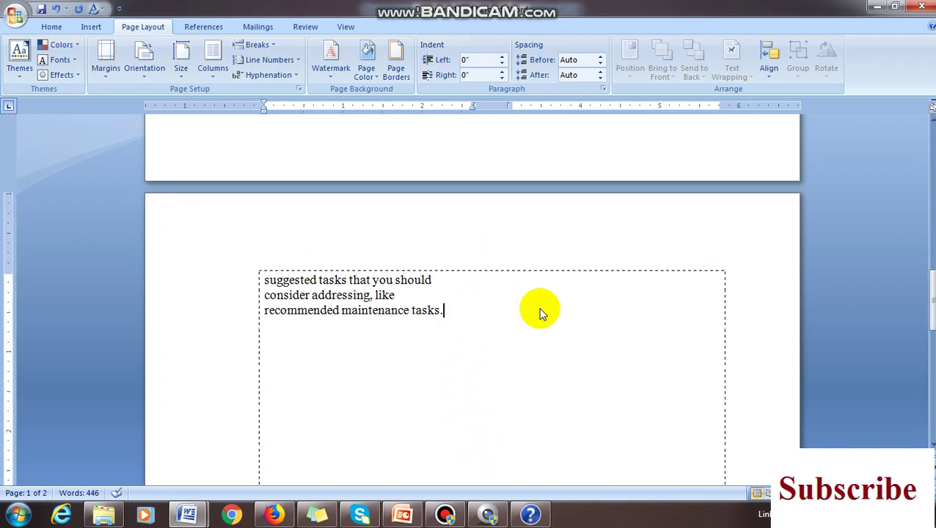
{"action": "scroll", "coordinate": [489, 349], "scroll_direction": "up", "scroll_amount": 6}
{"action": "scroll", "coordinate": [598, 321], "scroll_direction": "up", "scroll_amount": 7}
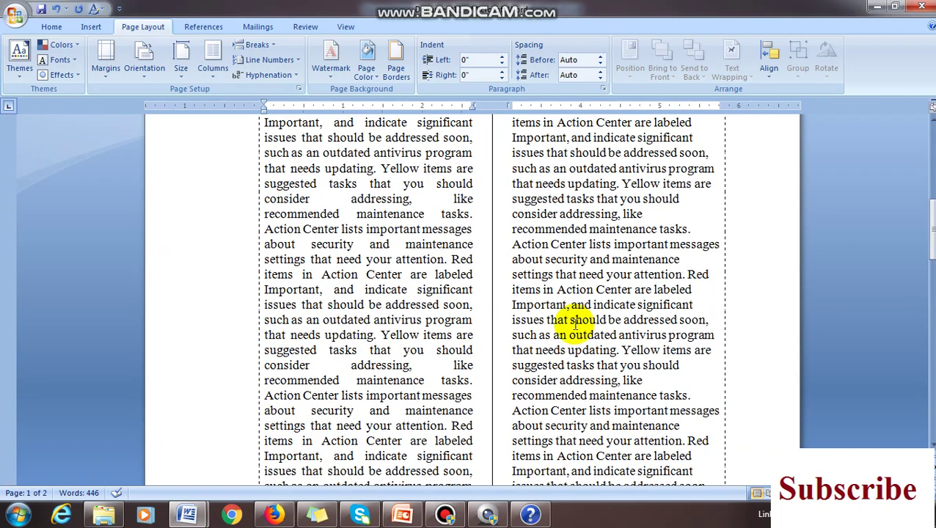
- Copy the Action Center passage from the second column and paste it three times below the last text on page 2
{"action": "scroll", "coordinate": [539, 326], "scroll_direction": "down", "scroll_amount": 1}
{"action": "left_click_drag", "start_coordinate": [511, 195], "coordinate": [693, 462]}
{"action": "key", "text": "ctrl+c"}
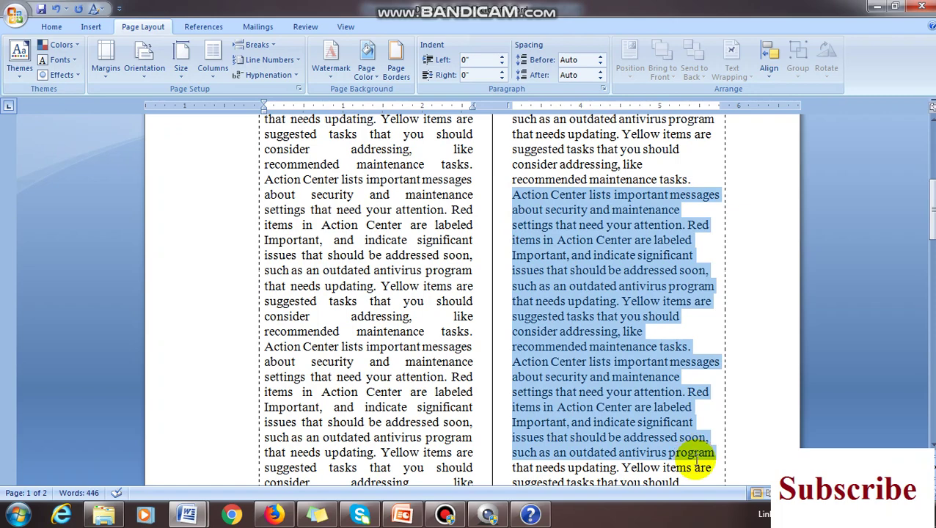
{"action": "scroll", "coordinate": [411, 444], "scroll_direction": "down", "scroll_amount": 12}
{"action": "left_click", "coordinate": [281, 376]}
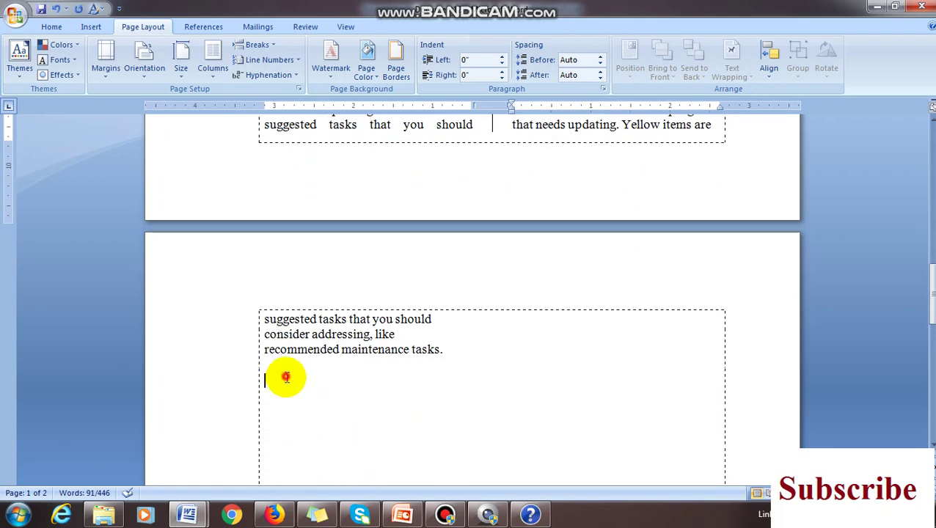
{"action": "key", "text": "ctrl+v"}
{"action": "key", "text": "ctrl+v"}
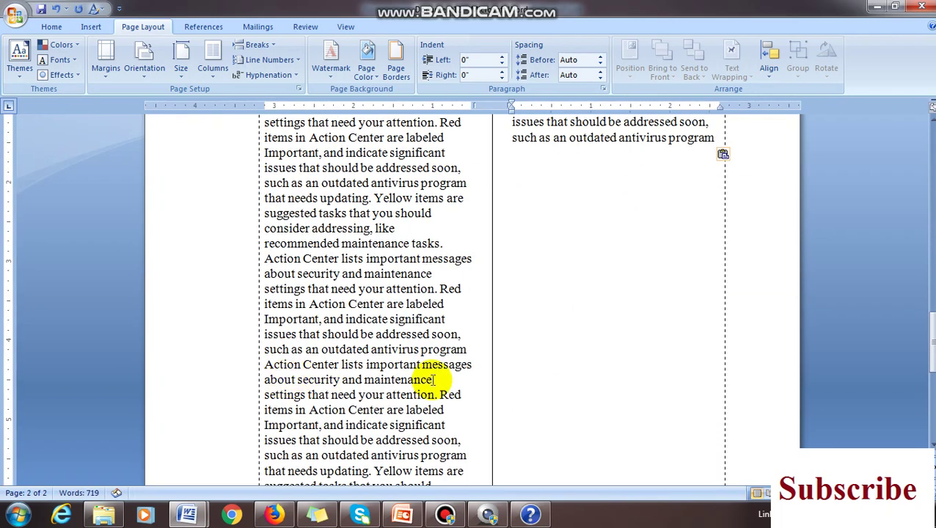
{"action": "scroll", "coordinate": [464, 376], "scroll_direction": "down", "scroll_amount": 6}
{"action": "scroll", "coordinate": [474, 374], "scroll_direction": "down", "scroll_amount": 7}
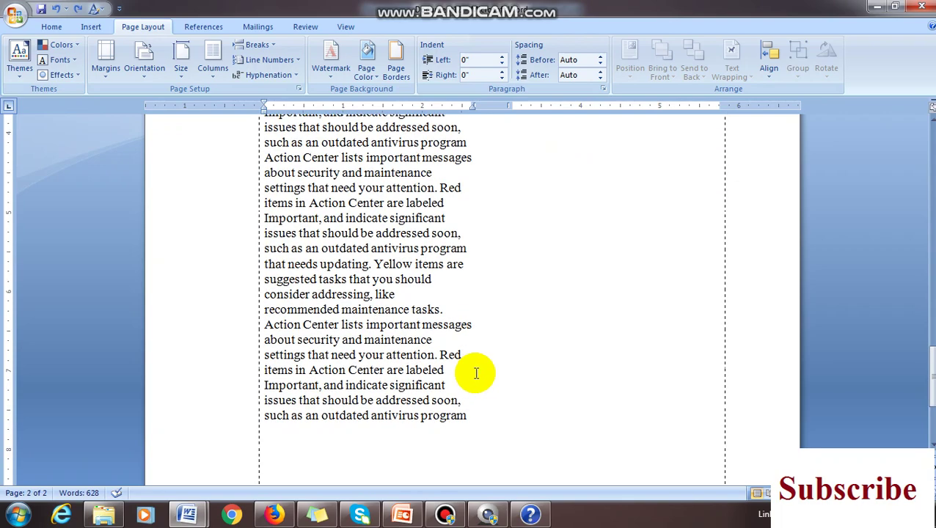
{"action": "key", "text": "ctrl+v"}
{"action": "scroll", "coordinate": [554, 355], "scroll_direction": "up", "scroll_amount": 5}
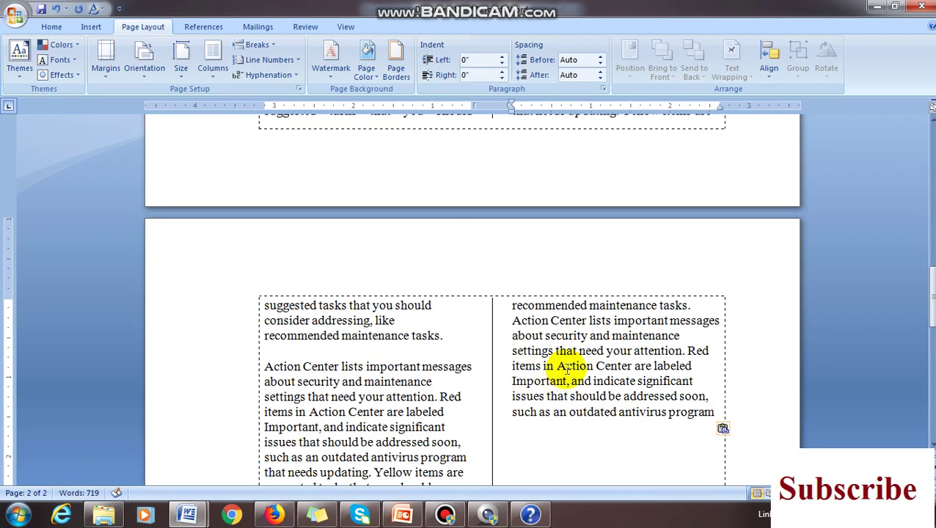
{"action": "scroll", "coordinate": [476, 393], "scroll_direction": "down", "scroll_amount": 8}
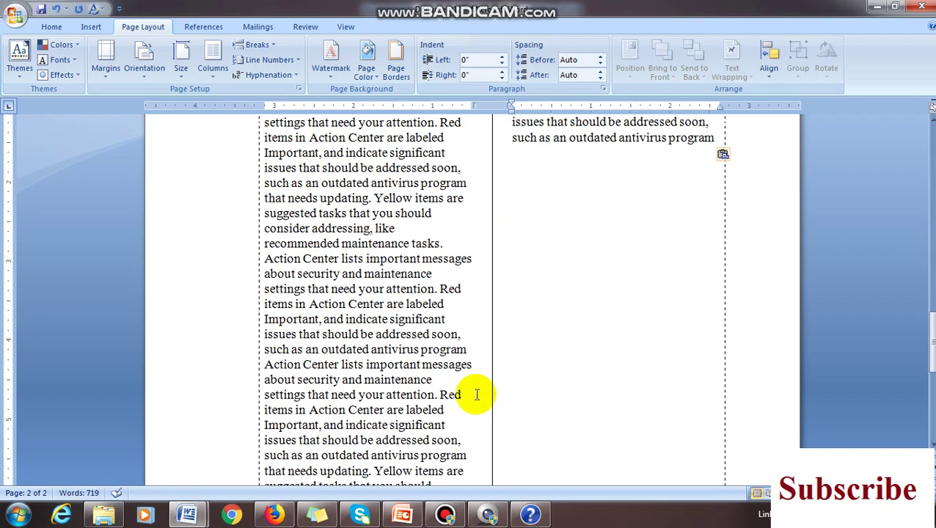
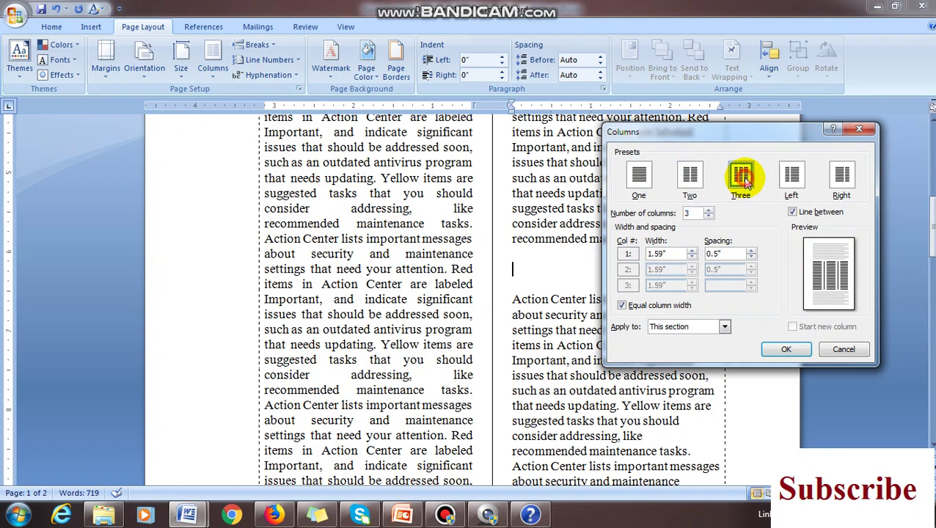
- Apply the Three columns preset with lines between from this point forward, starting at the blank line in the second column
{"action": "left_click", "coordinate": [726, 330]}
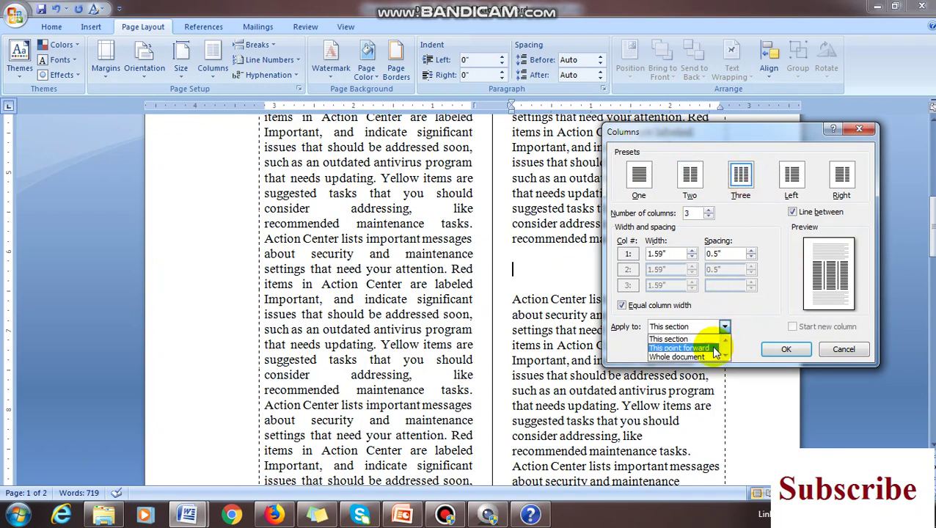
{"action": "left_click", "coordinate": [715, 350]}
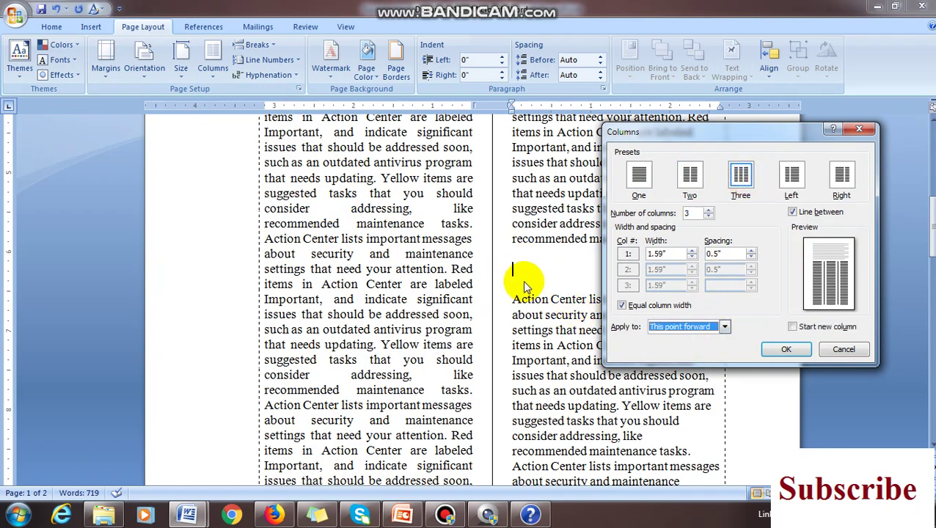
{"action": "left_click", "coordinate": [786, 350]}
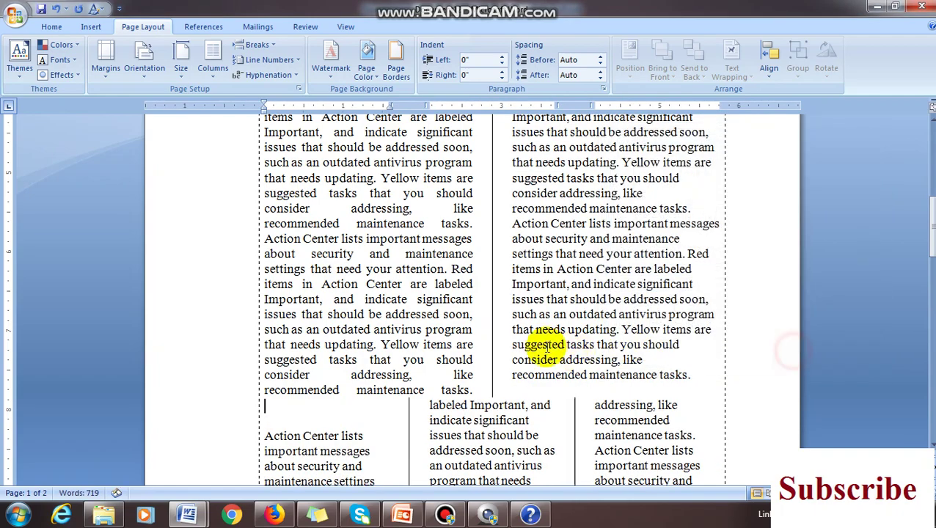
{"action": "scroll", "coordinate": [470, 340], "scroll_direction": "down", "scroll_amount": 5}
{"action": "scroll", "coordinate": [535, 297], "scroll_direction": "up", "scroll_amount": 6}
{"action": "scroll", "coordinate": [455, 271], "scroll_direction": "up", "scroll_amount": 3}
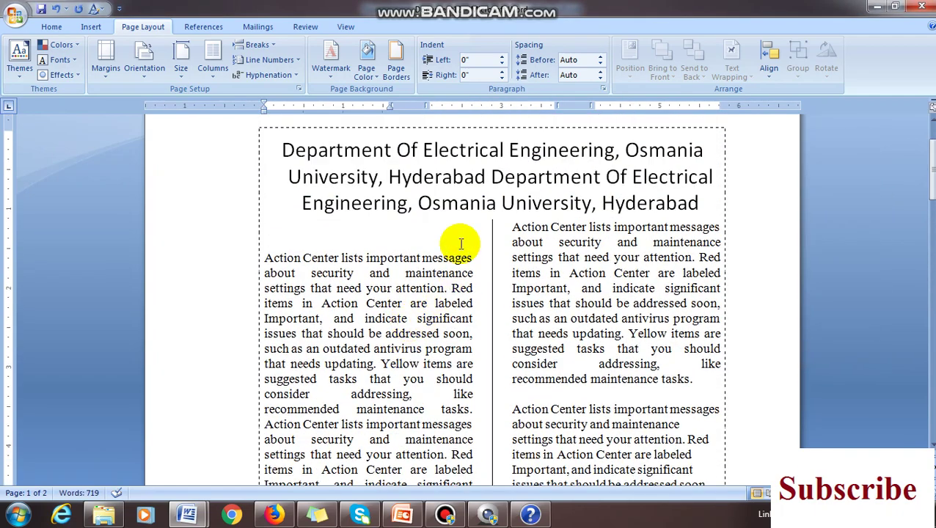
{"action": "scroll", "coordinate": [365, 309], "scroll_direction": "down", "scroll_amount": 5}
{"action": "scroll", "coordinate": [393, 345], "scroll_direction": "down", "scroll_amount": 10}
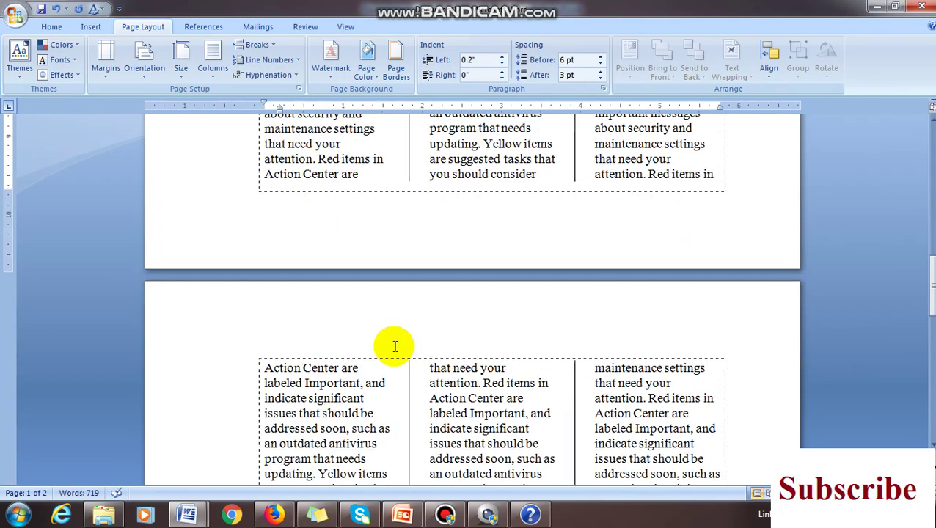
- Insert four blank lines before the Action Center paragraph that starts partway down page 2's first column
{"action": "scroll", "coordinate": [748, 307], "scroll_direction": "down", "scroll_amount": 6}
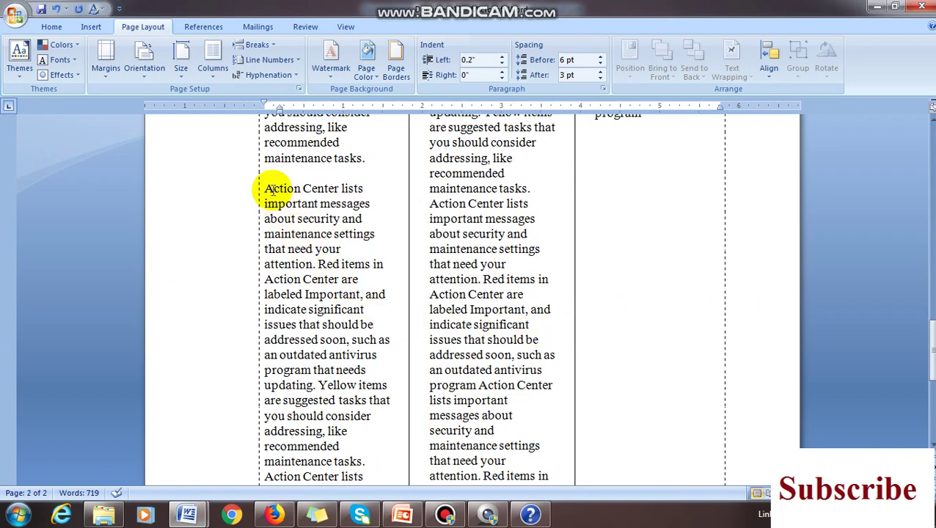
{"action": "left_click", "coordinate": [260, 189]}
{"action": "key", "text": "Return"}
{"action": "key", "text": "Return"}
{"action": "key", "text": "Return"}
{"action": "key", "text": "Return"}
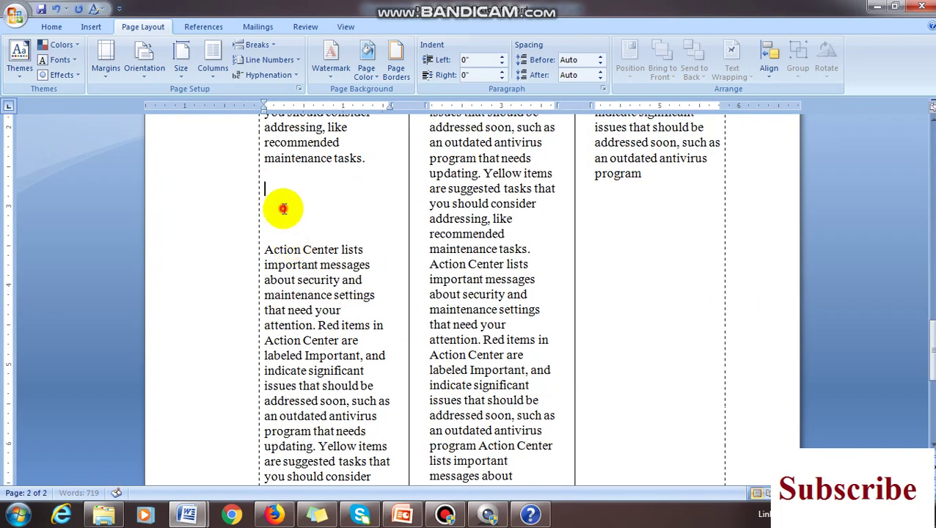
- Apply the Two columns preset with a line between from this point forward, starting at the new blank lines on page 2
{"action": "scroll", "coordinate": [523, 293], "scroll_direction": "up", "scroll_amount": 12}
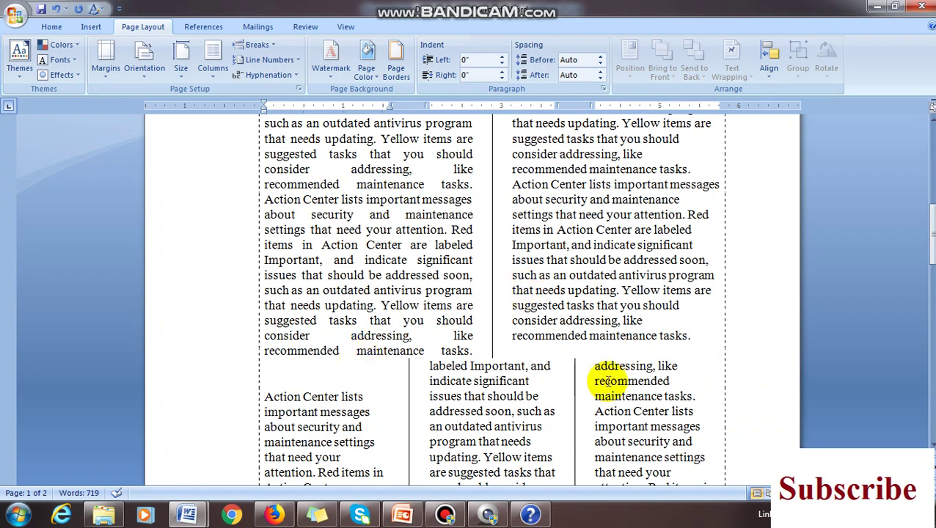
{"action": "scroll", "coordinate": [609, 381], "scroll_direction": "down", "scroll_amount": 10}
{"action": "left_click", "coordinate": [303, 399]}
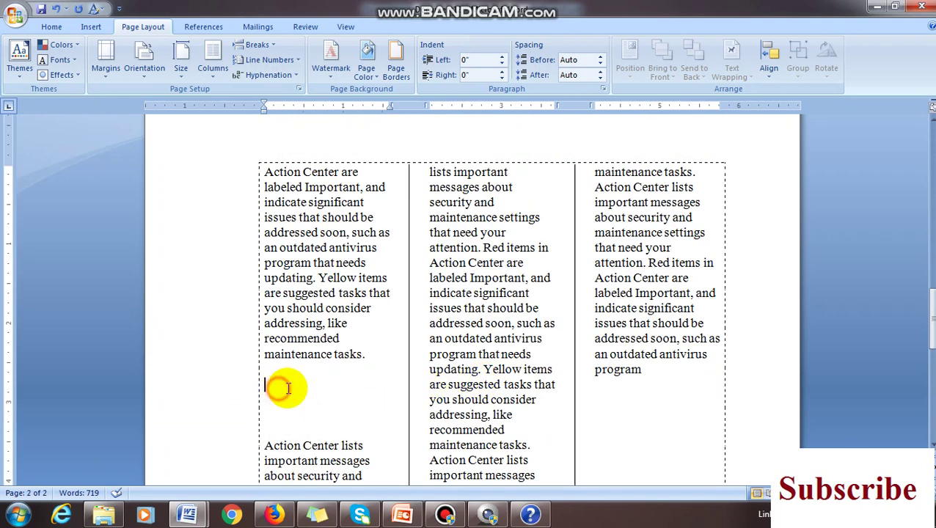
{"action": "left_click", "coordinate": [213, 74]}
{"action": "left_click", "coordinate": [235, 243]}
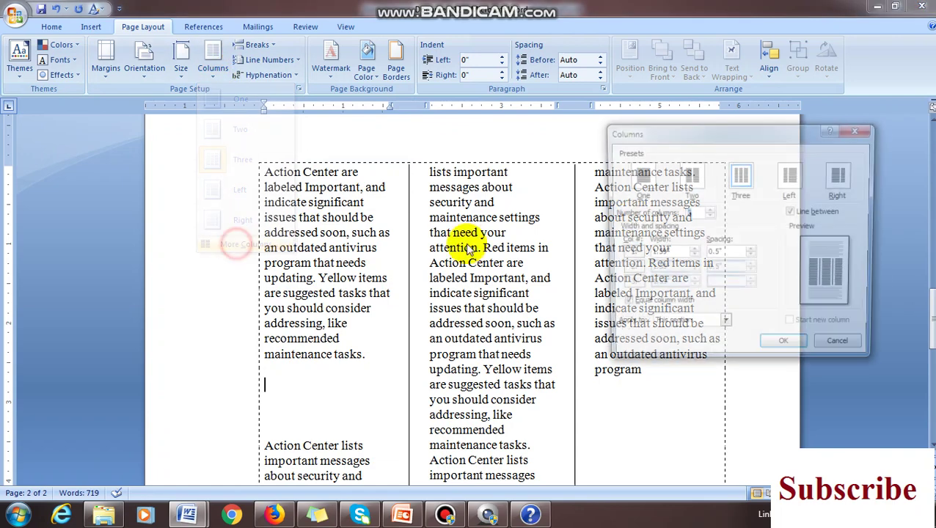
{"action": "left_click", "coordinate": [725, 328]}
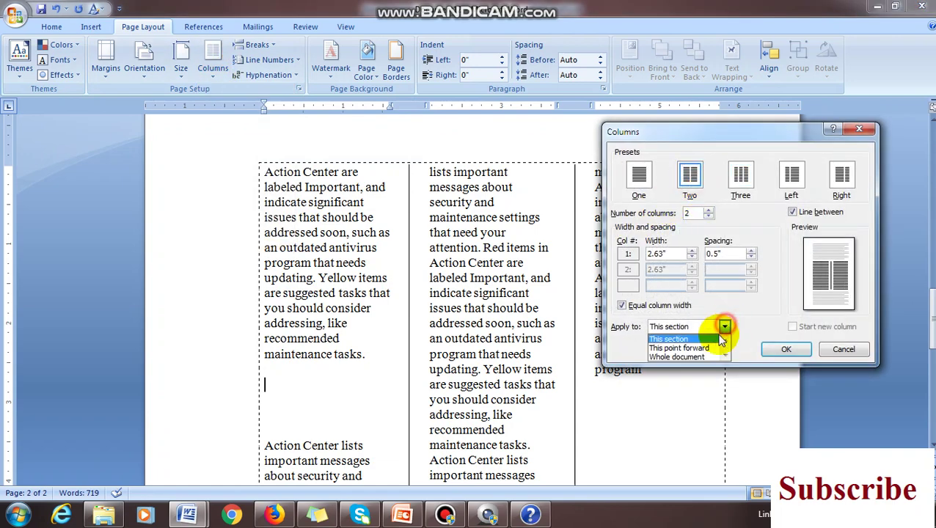
{"action": "left_click", "coordinate": [711, 348]}
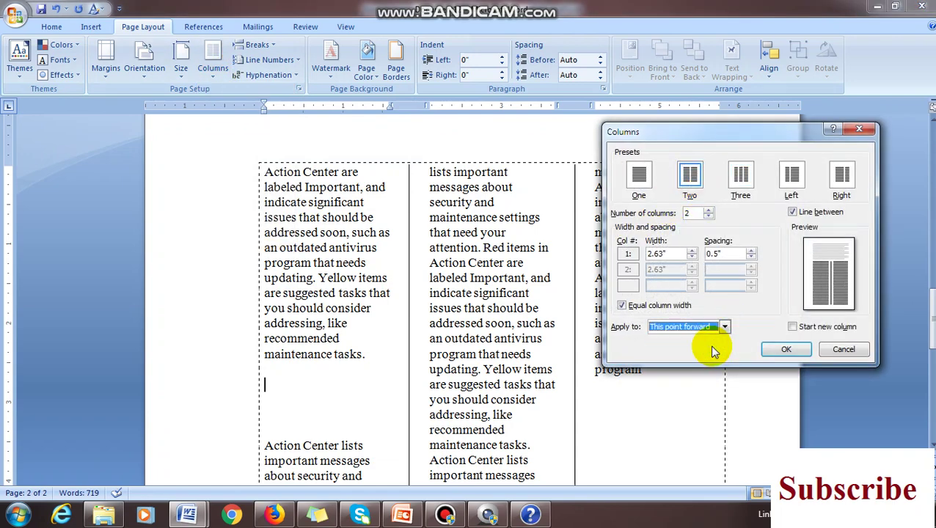
{"action": "left_click", "coordinate": [792, 351]}
{"action": "scroll", "coordinate": [484, 322], "scroll_direction": "down", "scroll_amount": 4}
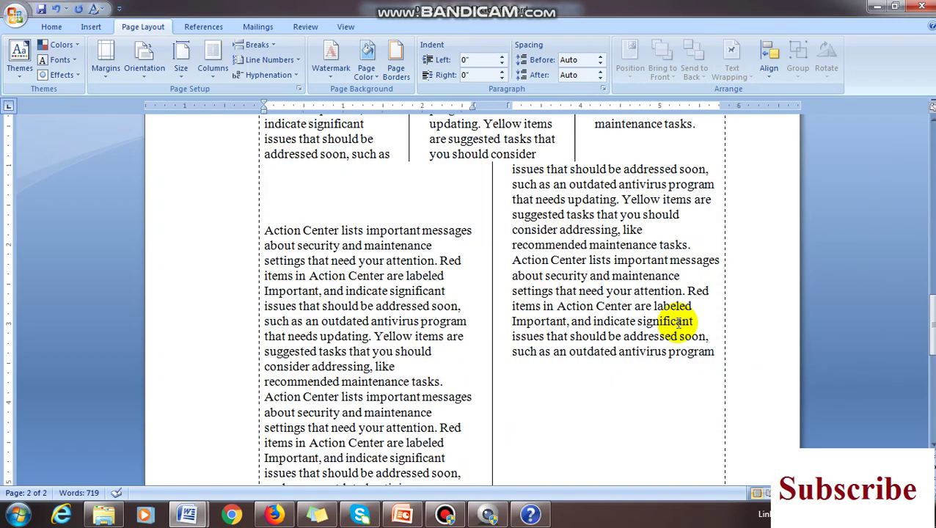
{"action": "scroll", "coordinate": [440, 307], "scroll_direction": "up", "scroll_amount": 2}
{"action": "scroll", "coordinate": [443, 307], "scroll_direction": "down", "scroll_amount": 5}
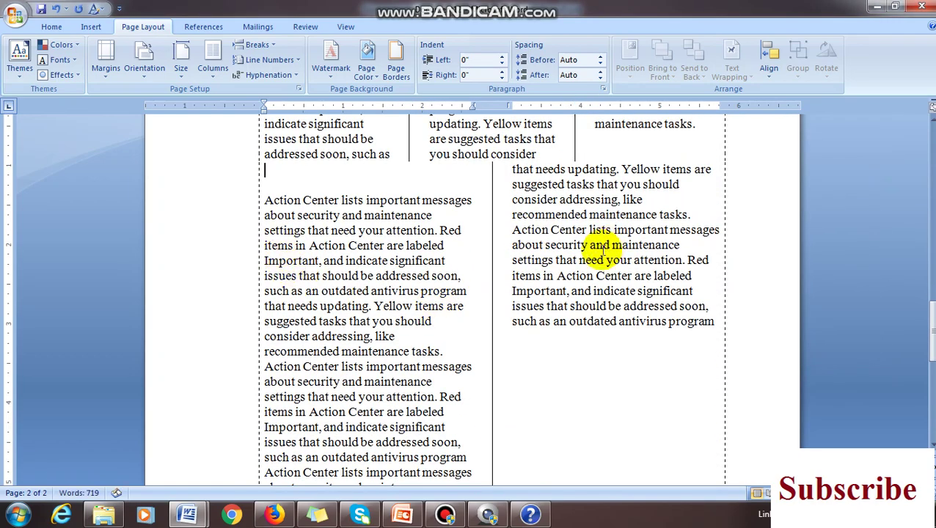
{"action": "scroll", "coordinate": [470, 361], "scroll_direction": "up", "scroll_amount": 2}
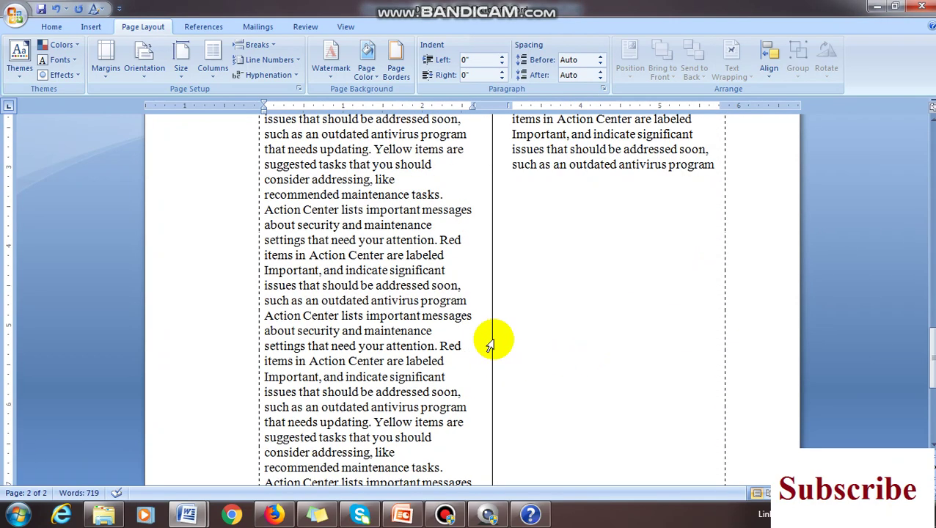
- Insert five blank lines before the line starting "items in Action Center are labeled" in page 2's second column of the last two-column section
{"action": "left_click", "coordinate": [524, 186]}
{"action": "scroll", "coordinate": [627, 254], "scroll_direction": "up", "scroll_amount": 4}
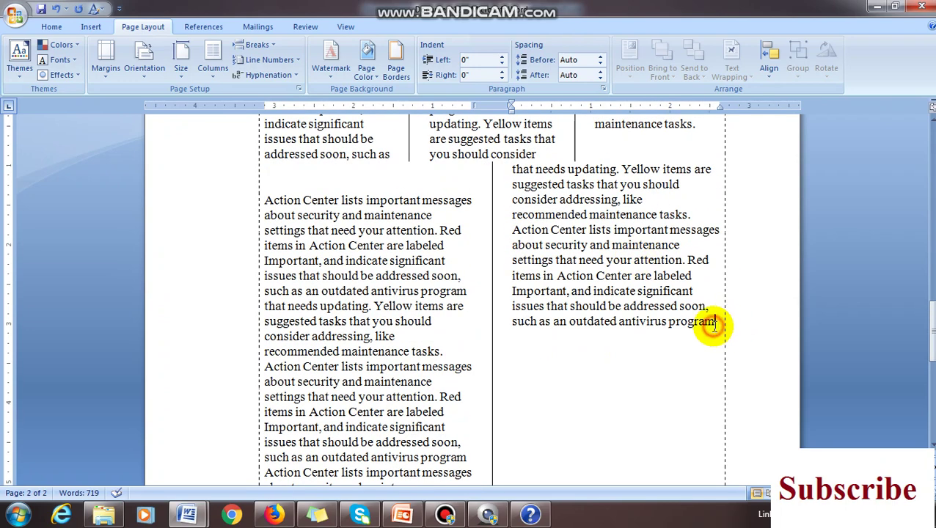
{"action": "left_click", "coordinate": [513, 275]}
{"action": "key", "text": "Return"}
{"action": "key", "text": "Return"}
{"action": "key", "text": "Return"}
{"action": "key", "text": "Return"}
{"action": "key", "text": "Return"}
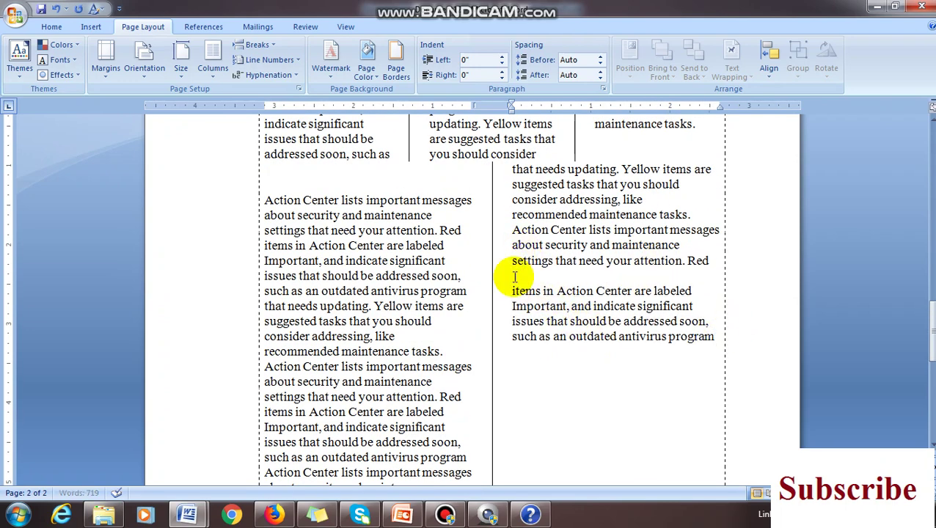
- Apply the One column preset from this point forward, starting at the new blank lines in page 2's second column
{"action": "left_click", "coordinate": [516, 291]}
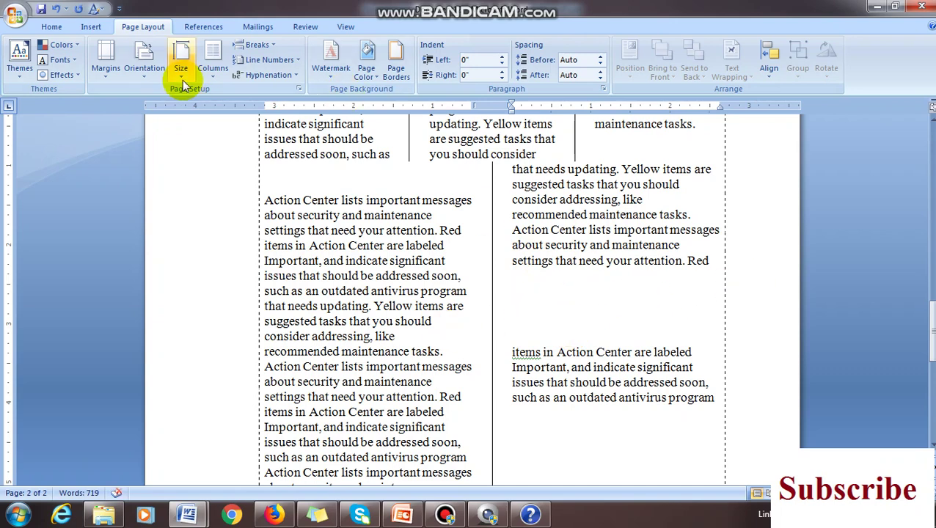
{"action": "left_click", "coordinate": [213, 74]}
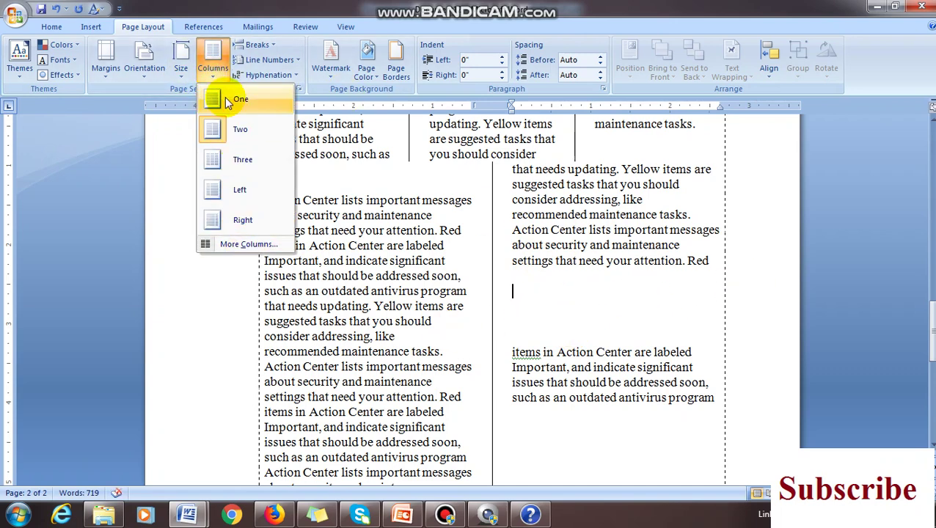
{"action": "left_click", "coordinate": [248, 245]}
{"action": "left_click", "coordinate": [639, 176]}
{"action": "left_click", "coordinate": [725, 326]}
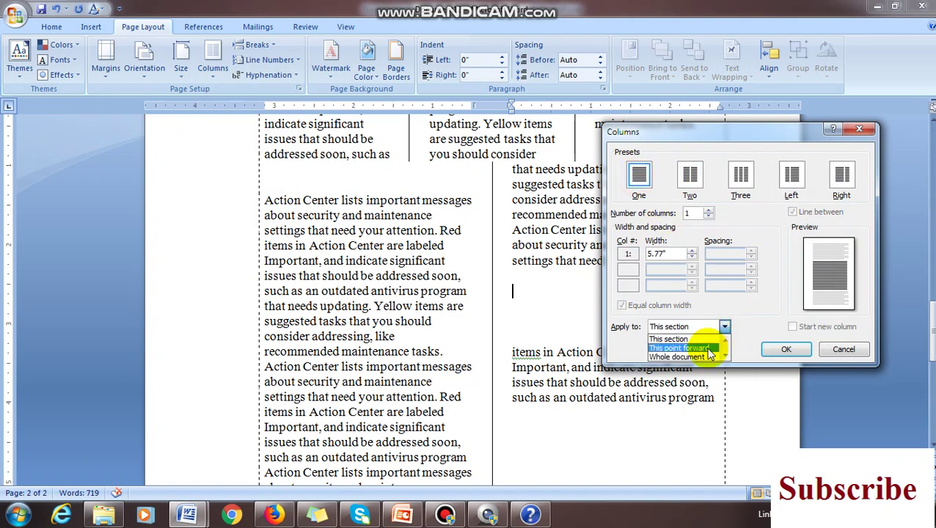
{"action": "left_click", "coordinate": [708, 345]}
{"action": "left_click", "coordinate": [786, 349]}
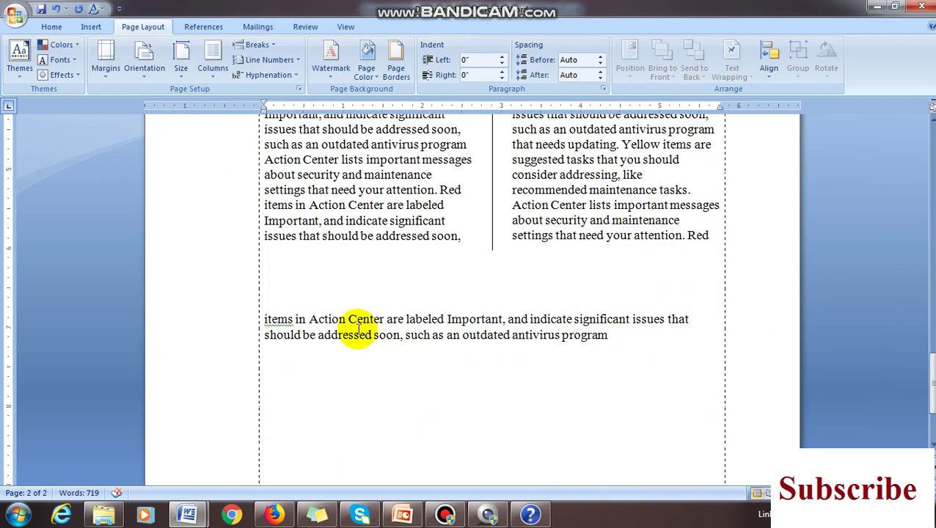
- Center the closing single-column paragraph "items in Action Center are labeled Important" and enlarge its font by three size increments
{"action": "left_click", "coordinate": [252, 321]}
{"action": "left_click", "coordinate": [291, 334]}
{"action": "left_click_drag", "start_coordinate": [264, 320], "coordinate": [622, 332]}
{"action": "key", "text": "ctrl+e"}
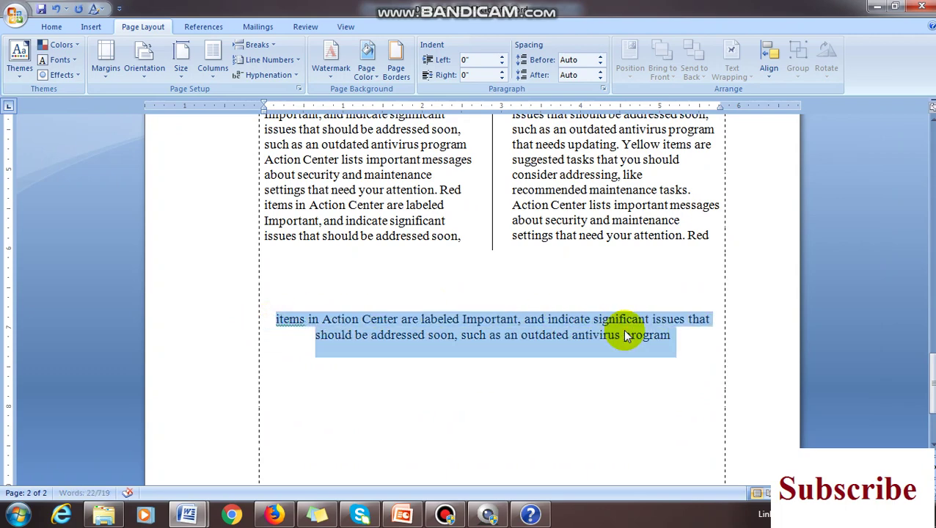
{"action": "key", "text": "ctrl+shift+period"}
{"action": "key", "text": "ctrl+shift+period"}
{"action": "key", "text": "ctrl+shift+period"}
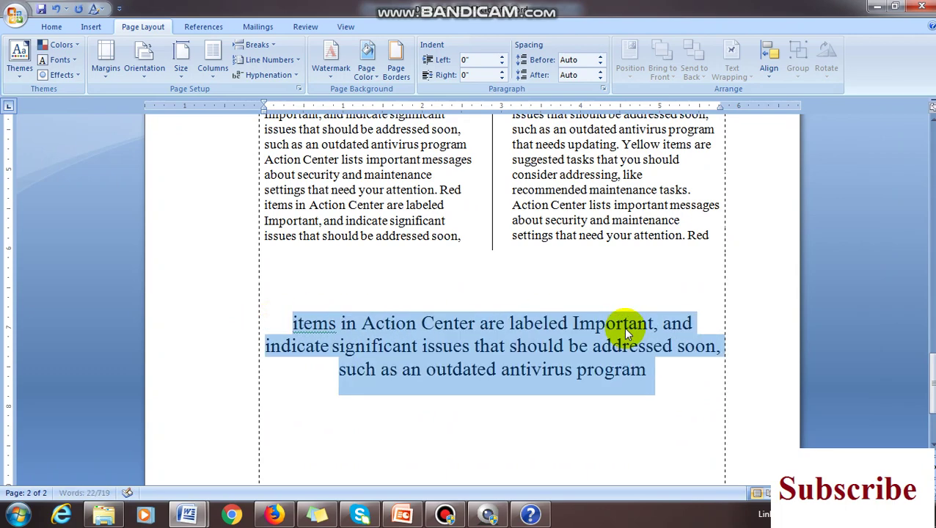
- Review the column layout across both pages, from the first page's two-column text to the single-column paragraph ending page 2
{"action": "left_click", "coordinate": [533, 280]}
{"action": "scroll", "coordinate": [535, 313], "scroll_direction": "up", "scroll_amount": 10}
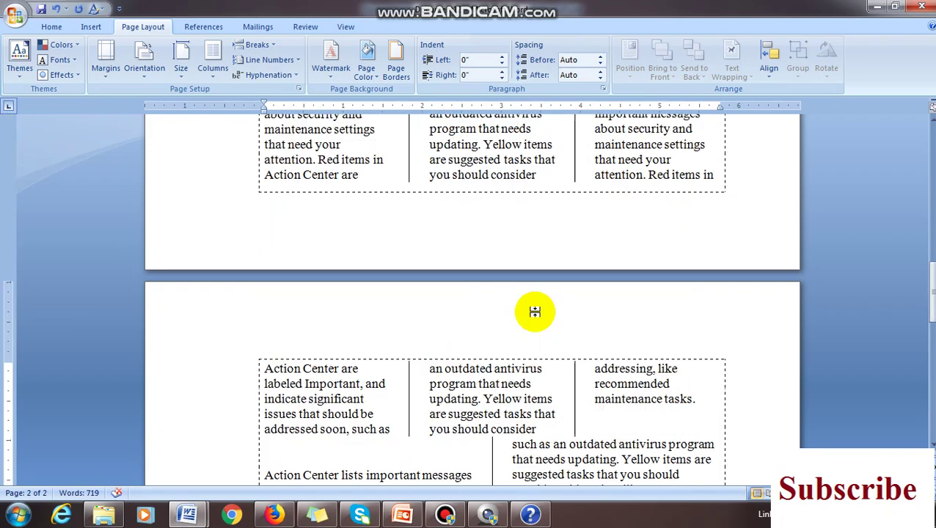
{"action": "scroll", "coordinate": [533, 314], "scroll_direction": "up", "scroll_amount": 10}
{"action": "left_click", "coordinate": [549, 234]}
{"action": "scroll", "coordinate": [550, 234], "scroll_direction": "down", "scroll_amount": 5}
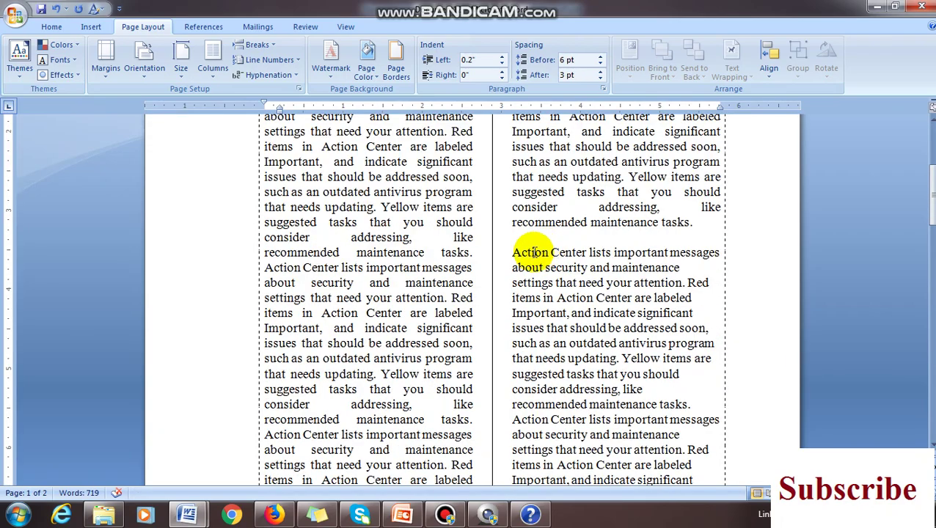
{"action": "scroll", "coordinate": [539, 288], "scroll_direction": "down", "scroll_amount": 10}
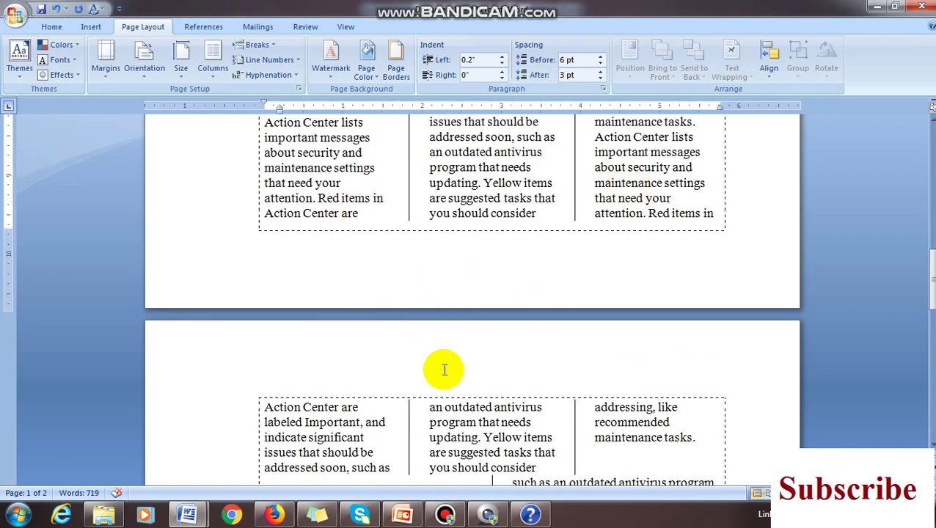
{"action": "scroll", "coordinate": [455, 353], "scroll_direction": "down", "scroll_amount": 5}
{"action": "left_click", "coordinate": [595, 329]}
{"action": "scroll", "coordinate": [622, 329], "scroll_direction": "down", "scroll_amount": 6}
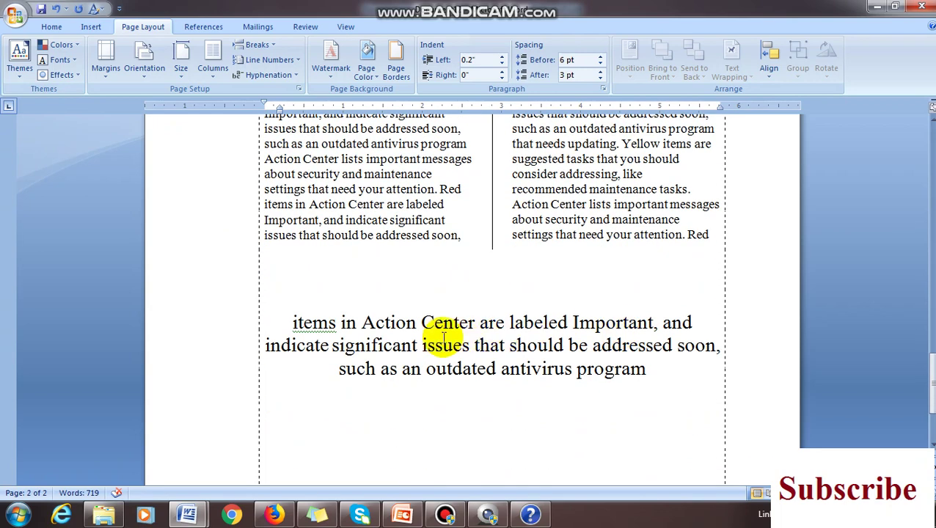
- Switch to the PowerPoint lecture presentation and show its title slide in a full-screen slide show before exiting the show
{"action": "left_click", "coordinate": [411, 518]}
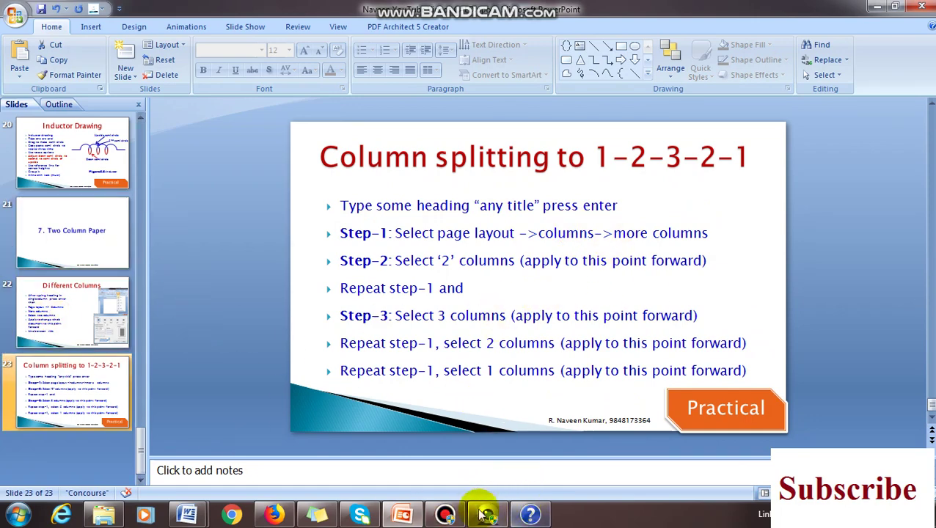
{"action": "left_click_drag", "start_coordinate": [140, 436], "coordinate": [128, 187]}
{"action": "left_click", "coordinate": [84, 166]}
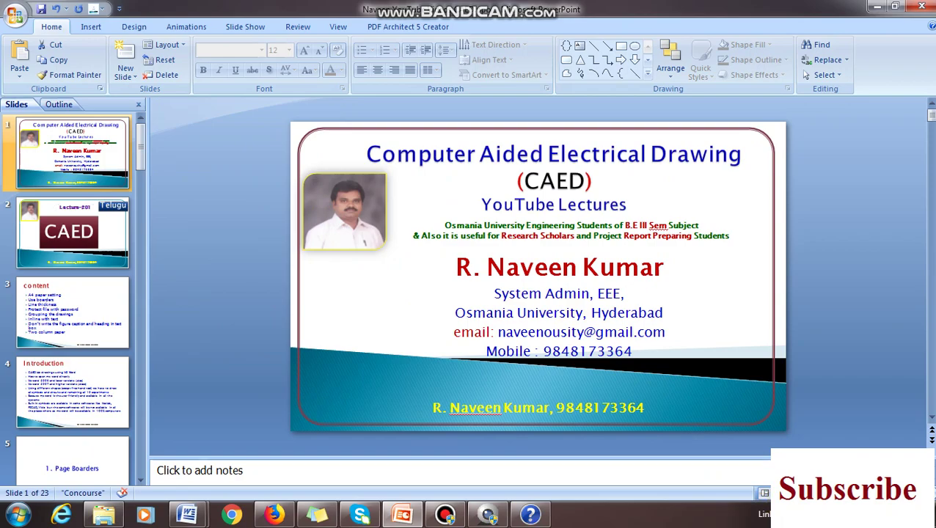
{"action": "key", "text": "F5"}
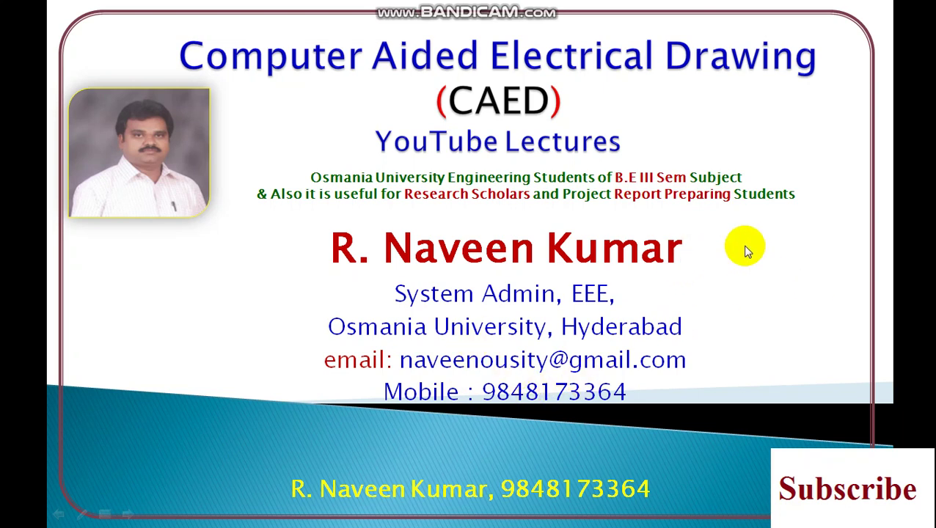
{"action": "key", "text": "Escape"}
{"action": "left_click", "coordinate": [444, 512]}
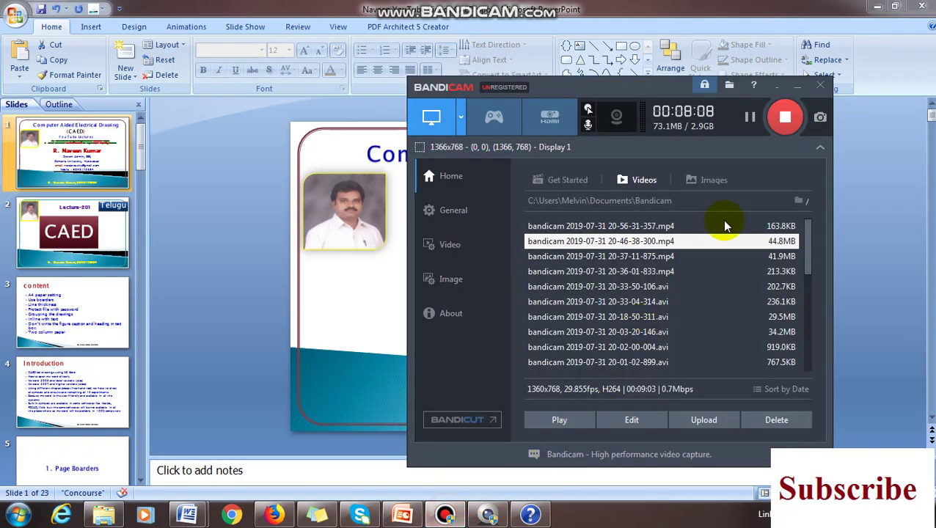